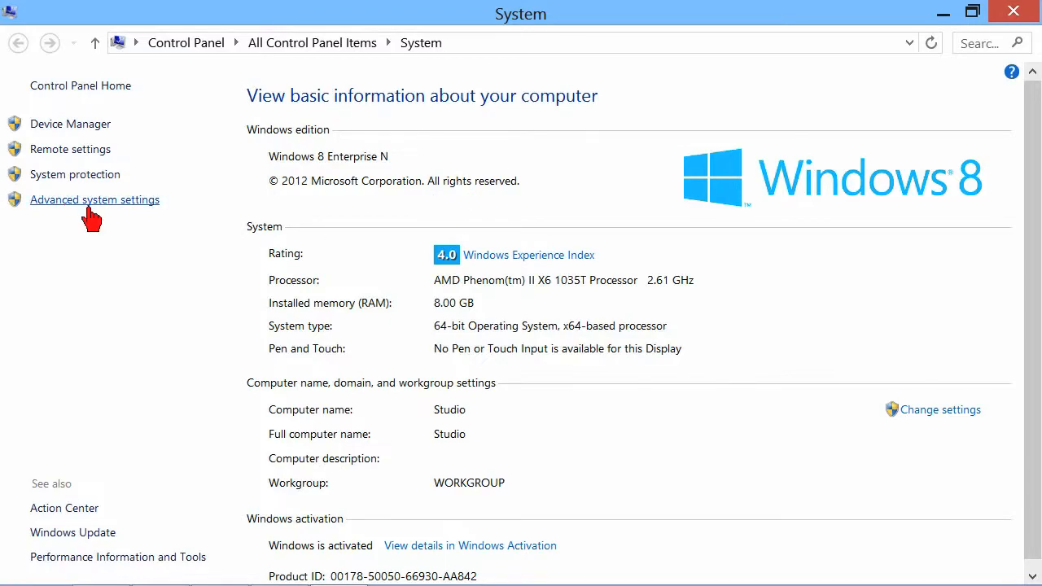
Open the remote settings, review the advanced Remote Assistance limits, and leave them without making changes.
left_click(70, 150)
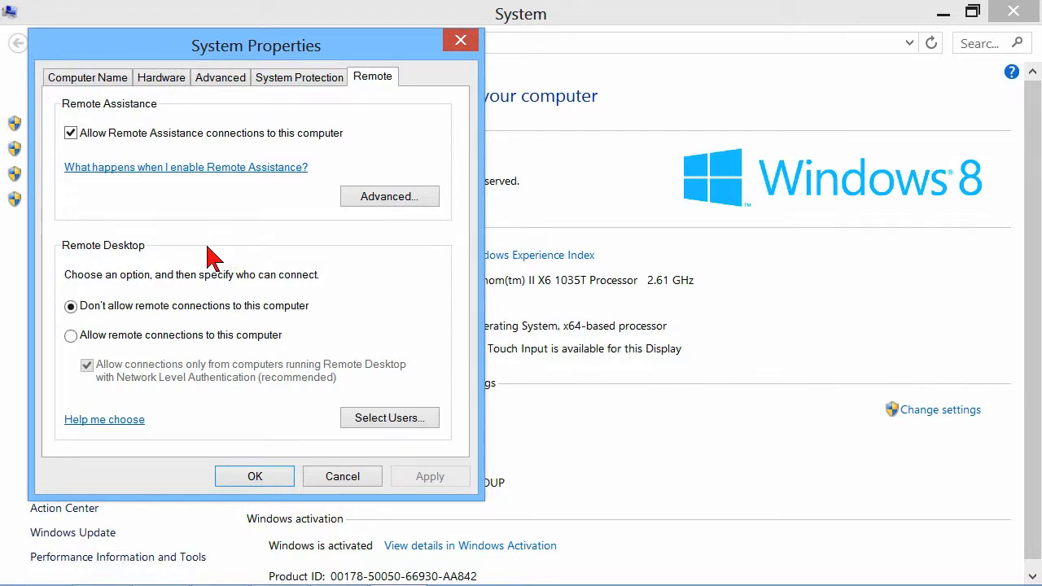
left_click(362, 197)
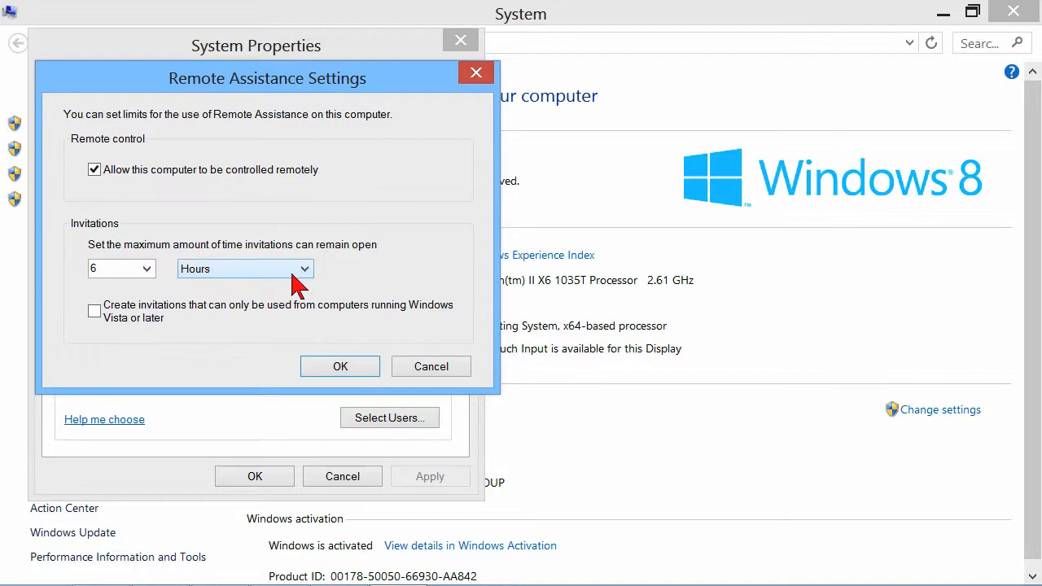
left_click(435, 370)
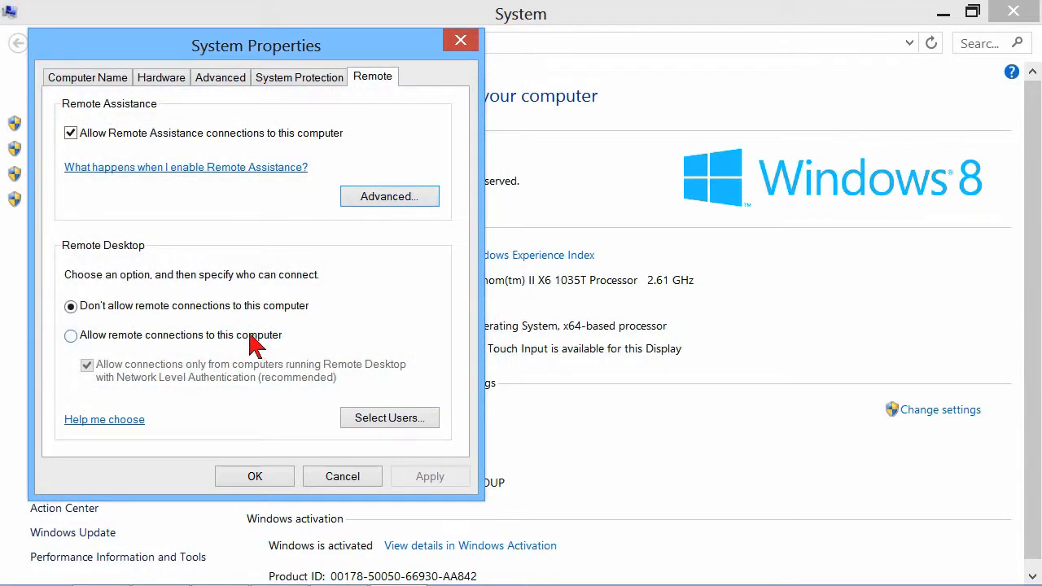
Allow remote connections to this computer, check the list of permitted Remote Desktop users, and apply the remote settings.
left_click(71, 337)
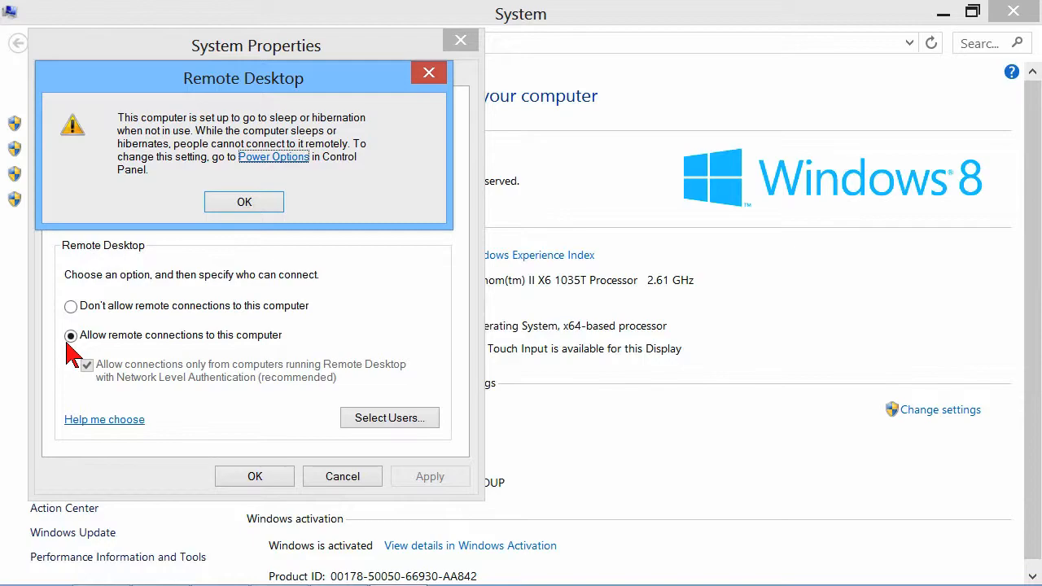
left_click(241, 203)
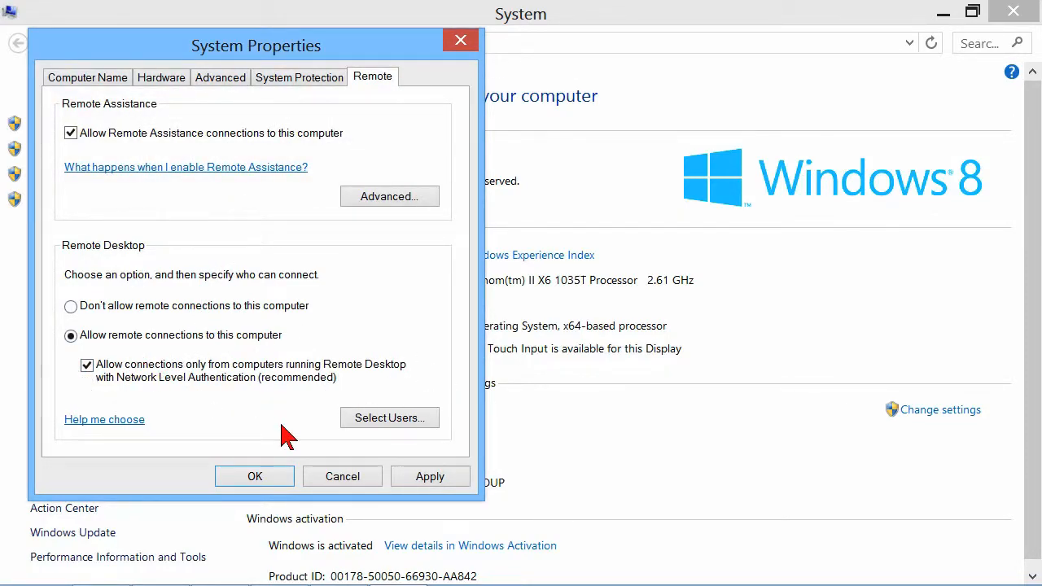
left_click(373, 422)
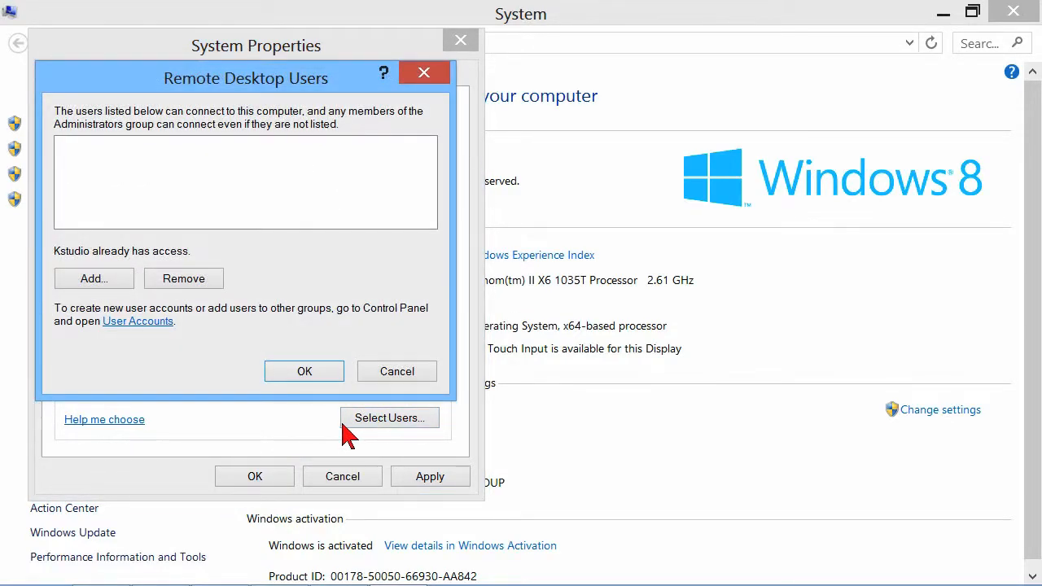
left_click(391, 373)
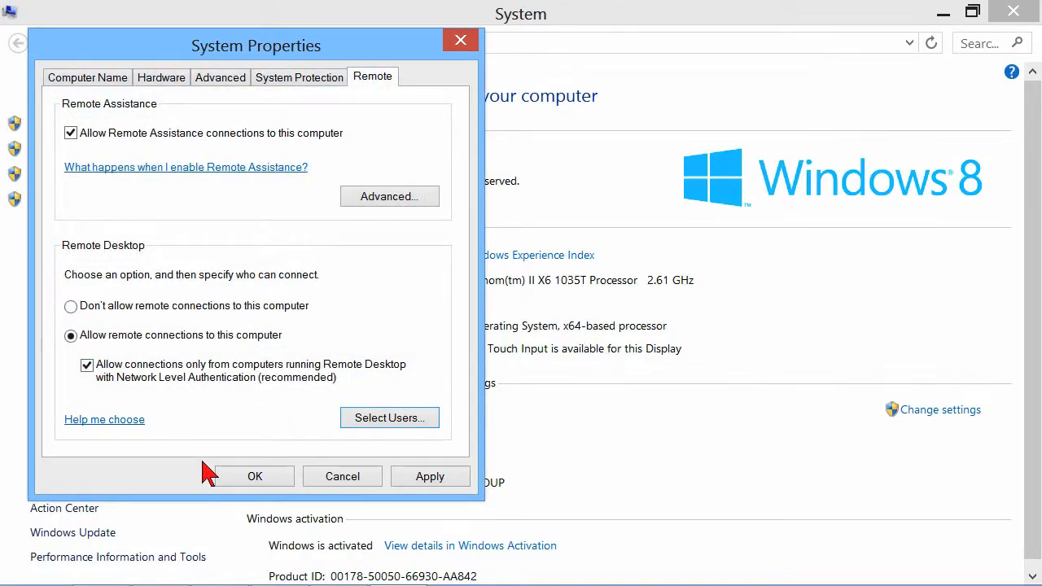
left_click(249, 478)
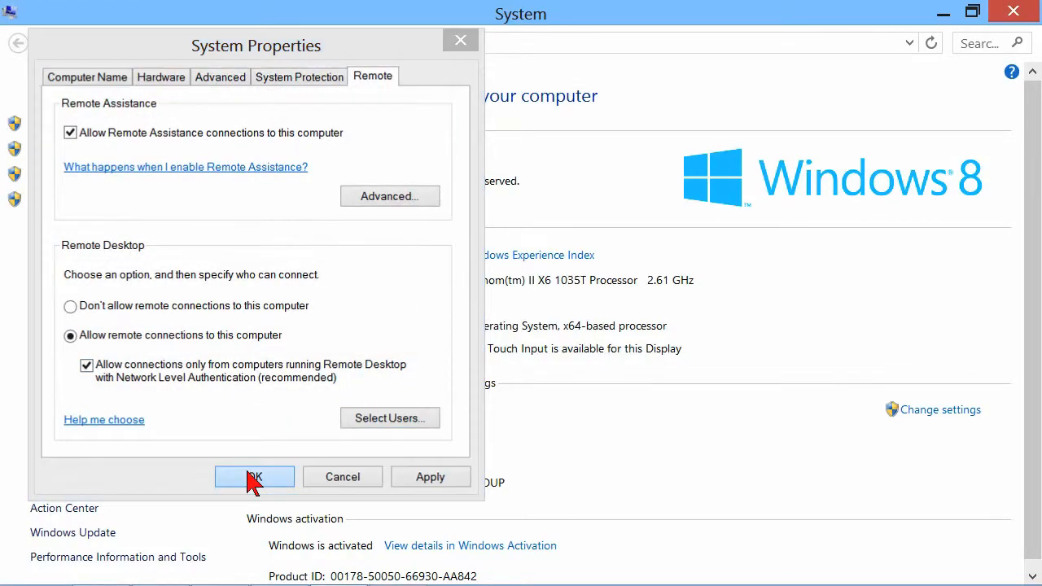
Search for the firewall app, open Windows Firewall with Advanced Security, and display its inbound rules.
key("super")
type("firewa")
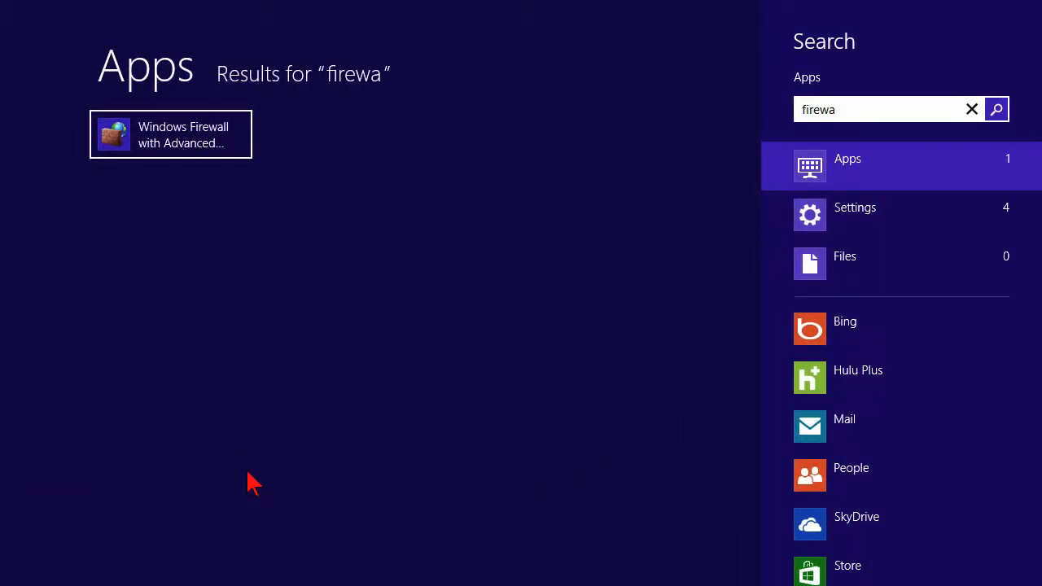
key("Return")
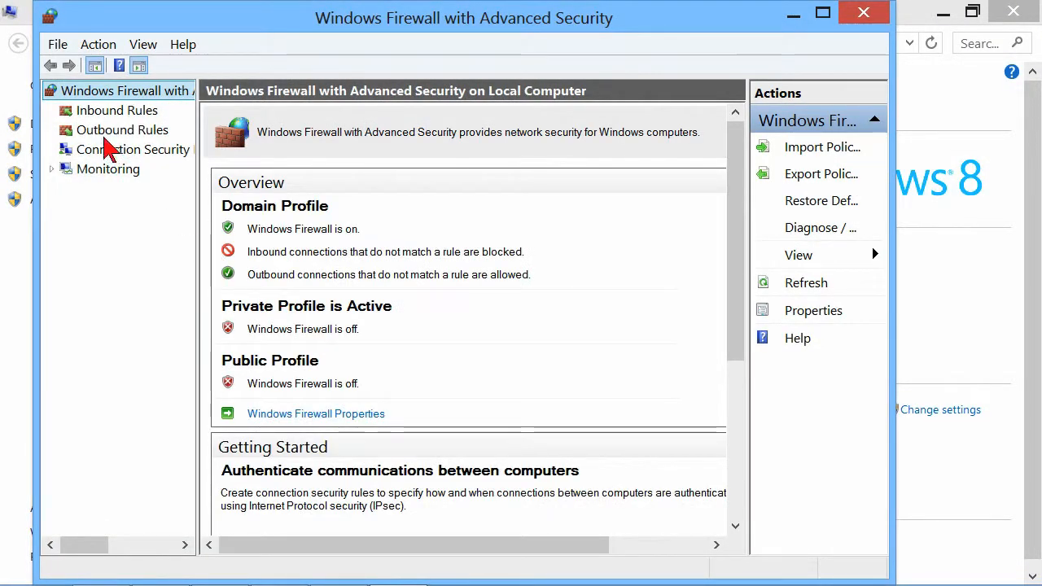
left_click(126, 109)
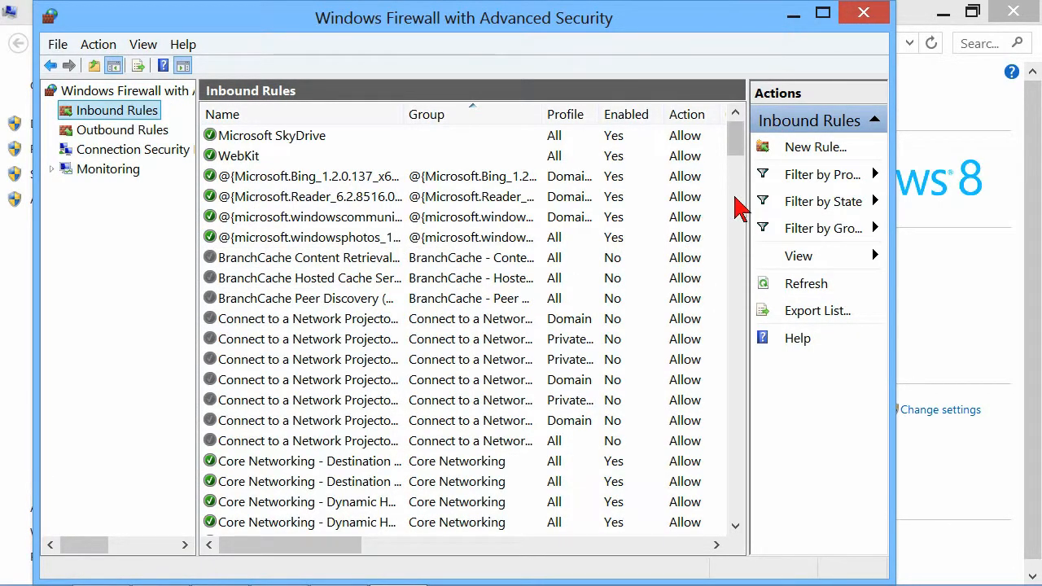
Examine the Remote Desktop - User Mode TCP-In and UDP-In inbound rules with the Name column widened, and close the firewall window.
left_click_drag(739, 148, 735, 376)
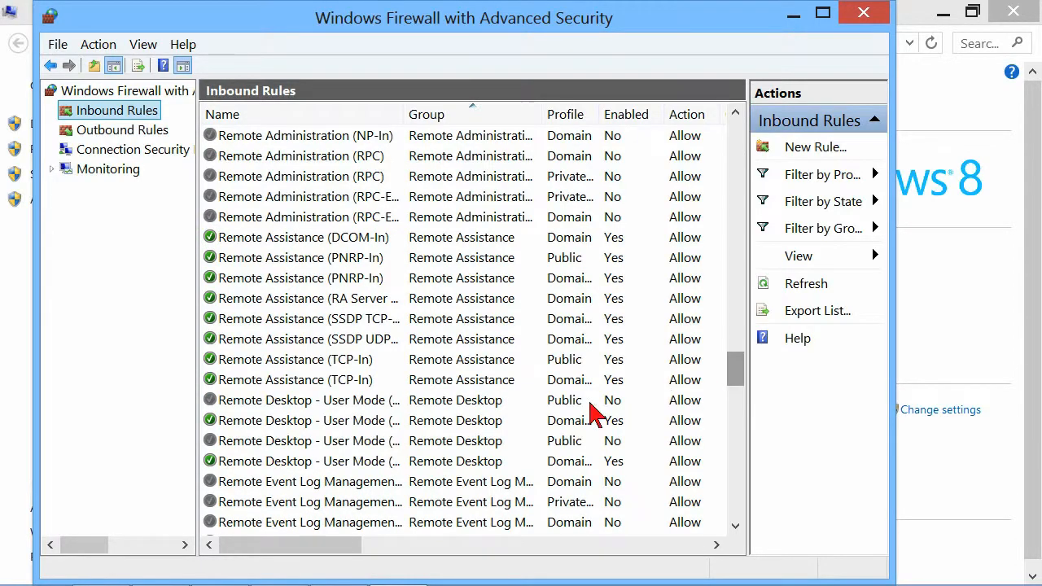
left_click(383, 421)
double_click(404, 114)
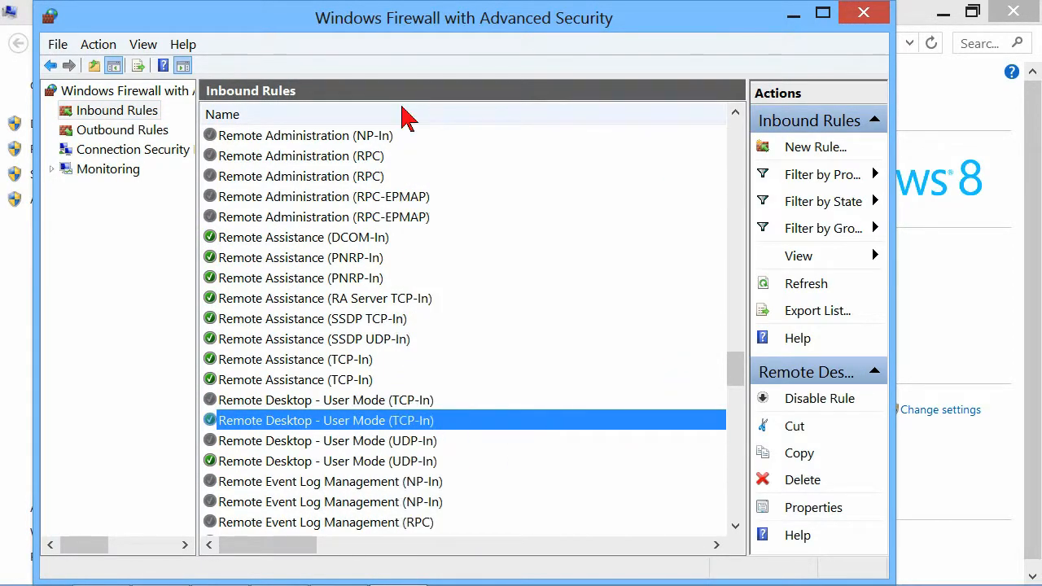
left_click(349, 461)
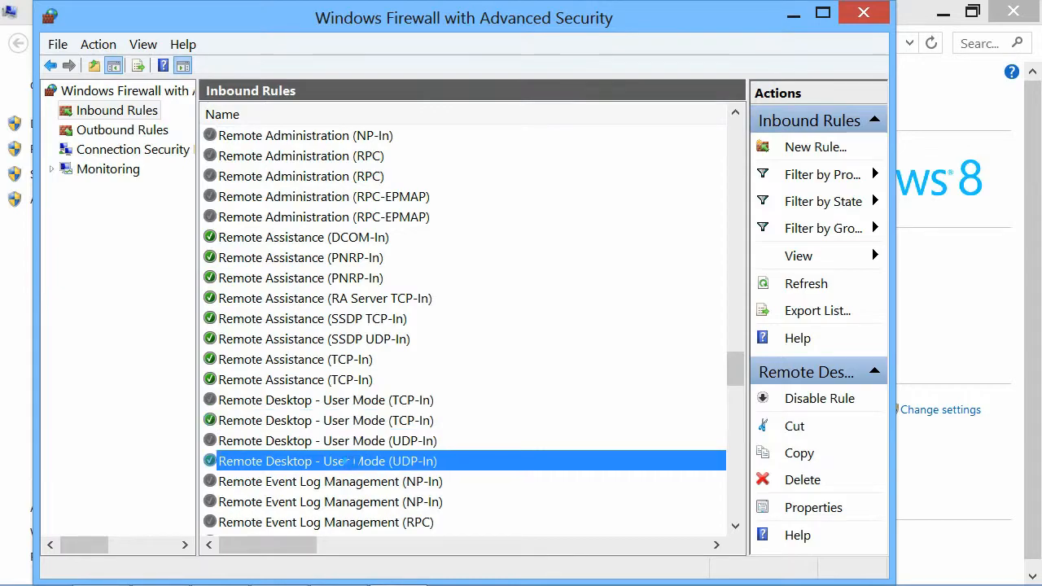
left_click_drag(307, 547, 279, 547)
left_click(299, 444)
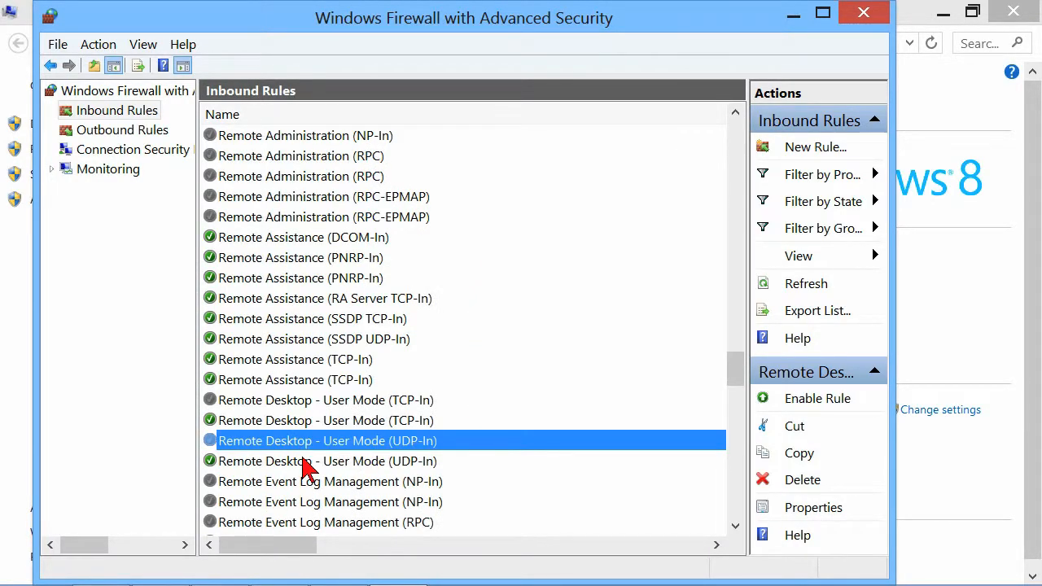
left_click(841, 229)
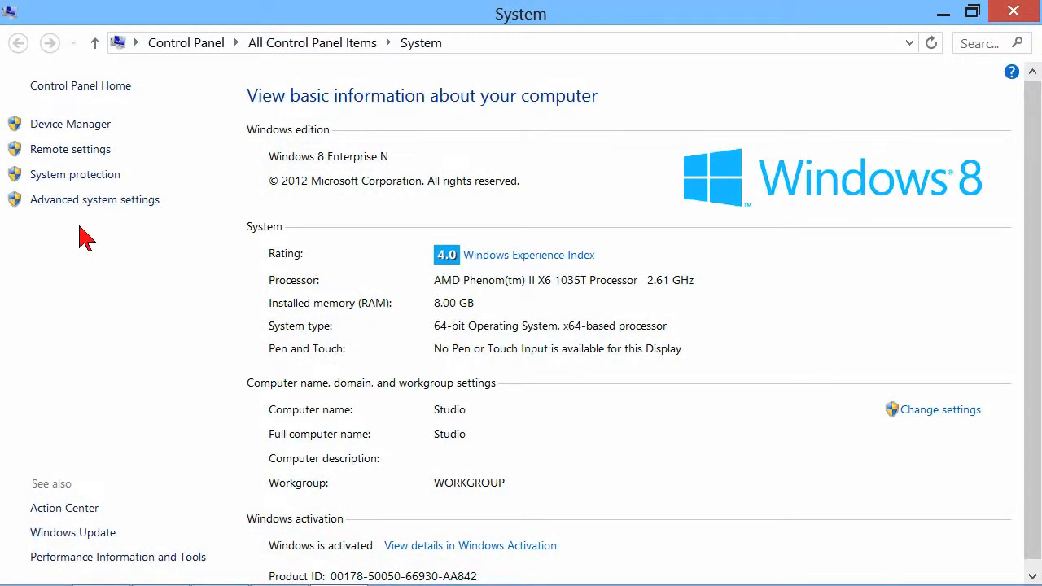
Reopen Windows Firewall with Advanced Security and filter the inbound rules by Domain Profile and by Enabled state.
key("super")
type("firewa")
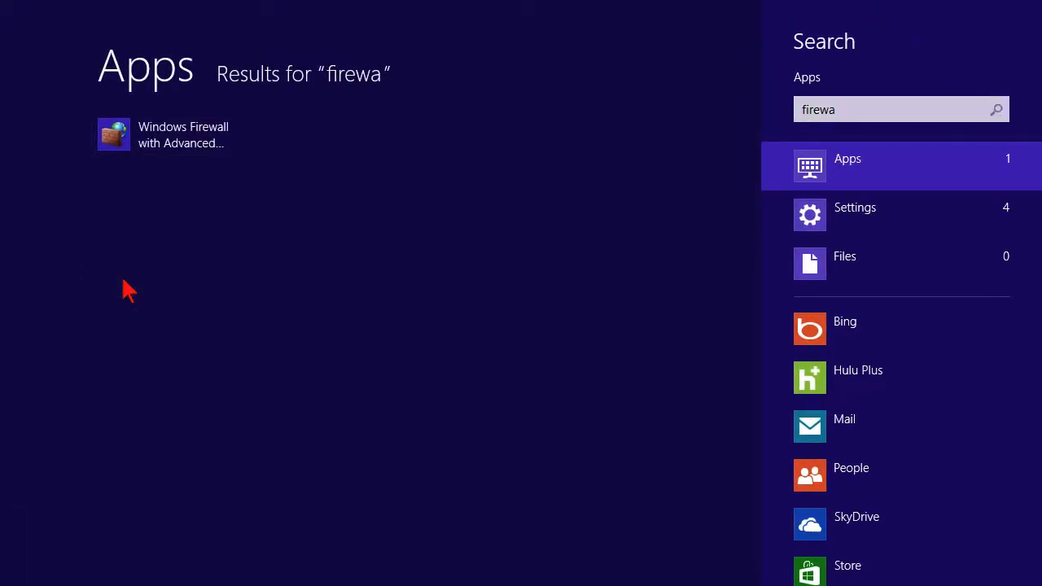
key("Return")
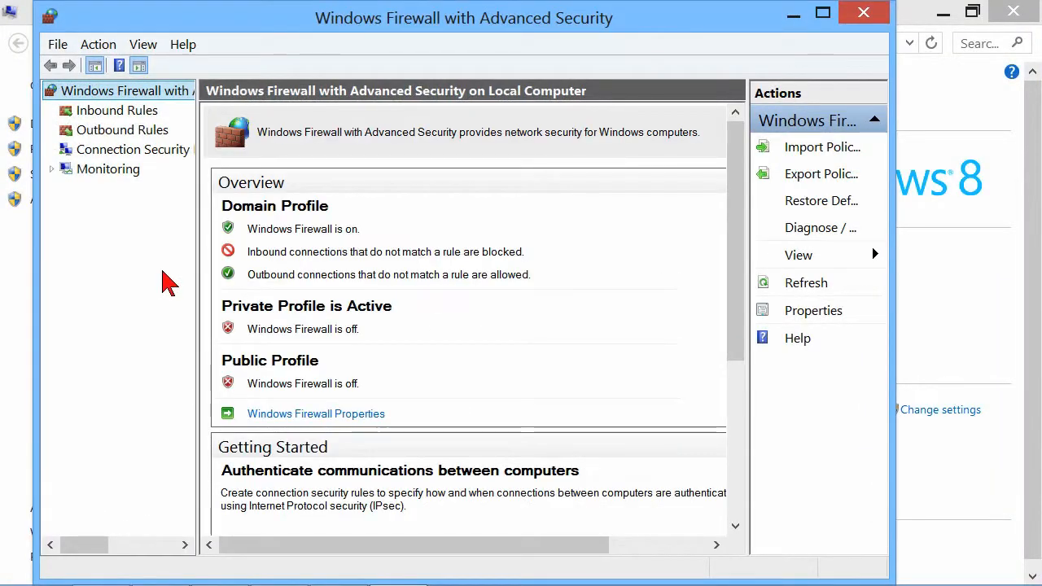
left_click(91, 109)
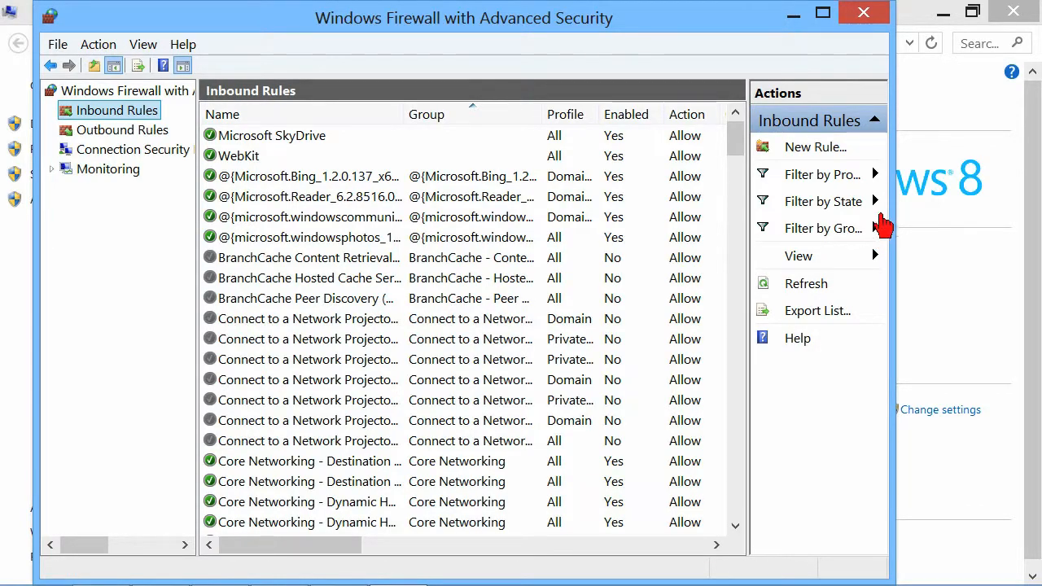
left_click(880, 178)
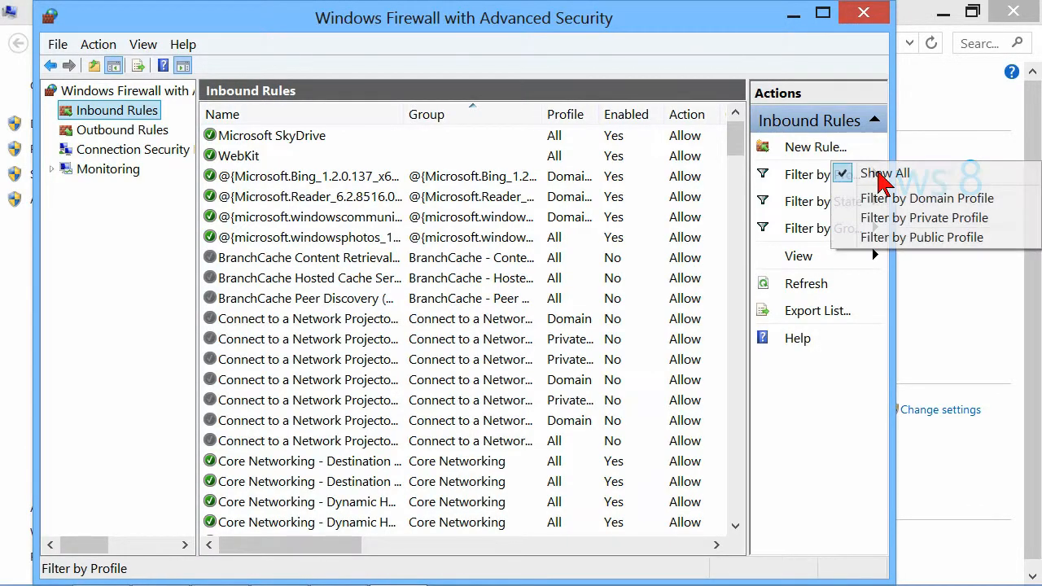
left_click(886, 200)
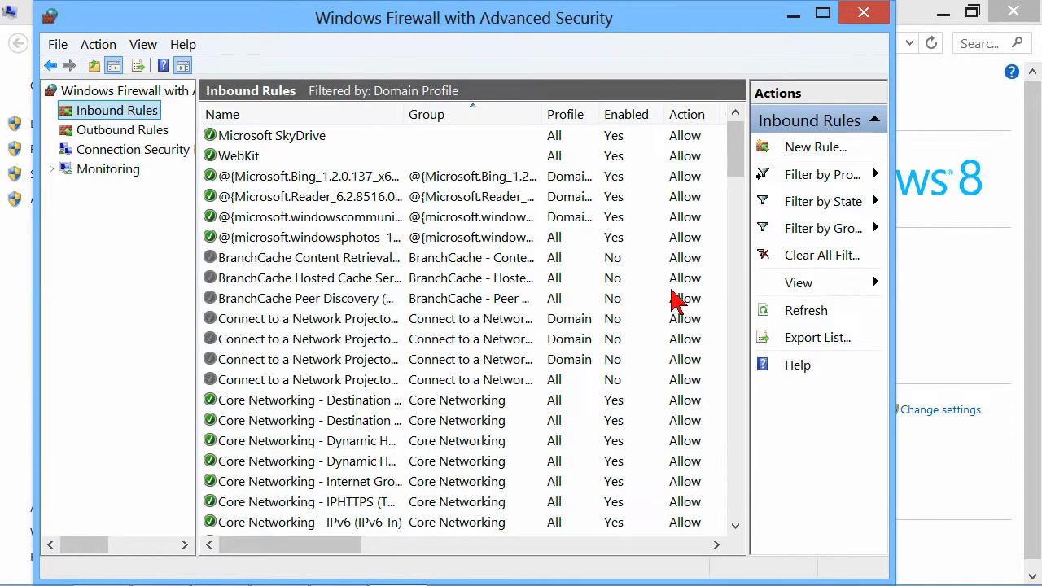
left_click(877, 203)
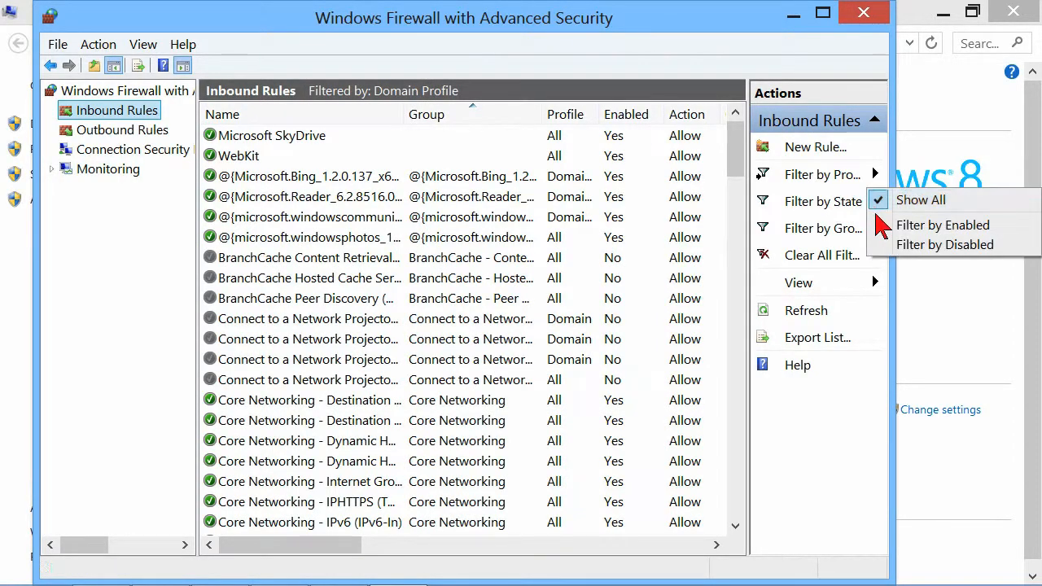
left_click(886, 224)
Check the two Remote Desktop - User Mode rules in the filtered inbound list and close the firewall window.
left_click(269, 386)
scroll(269, 386, "down", 10)
left_click(295, 440)
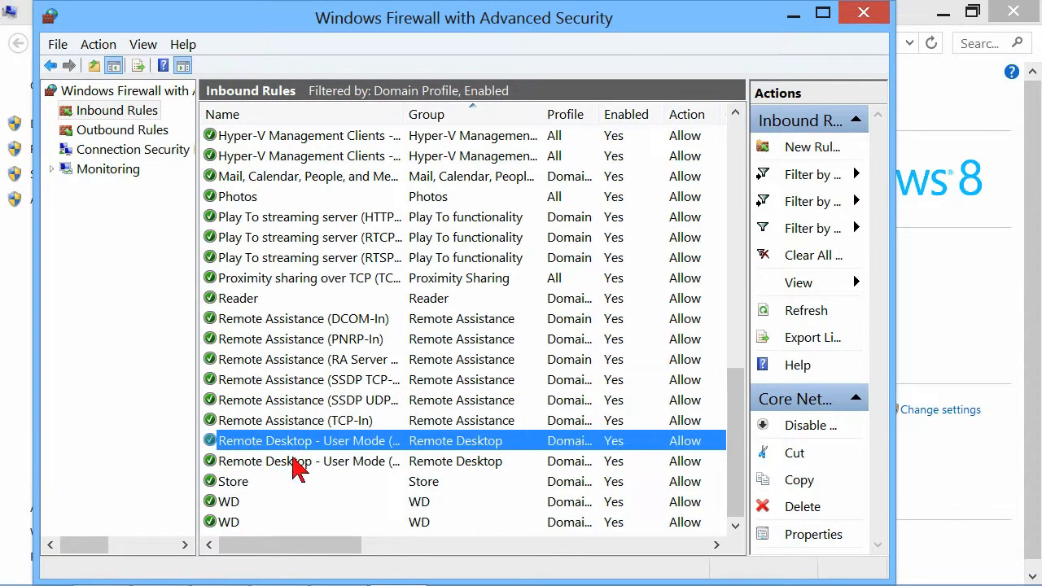
left_click(297, 461)
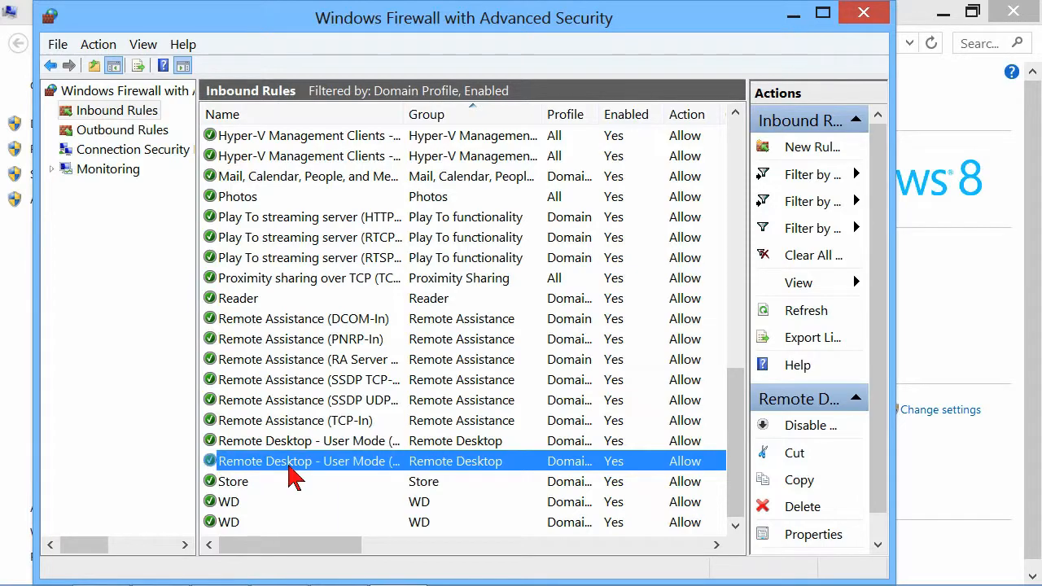
left_click(865, 15)
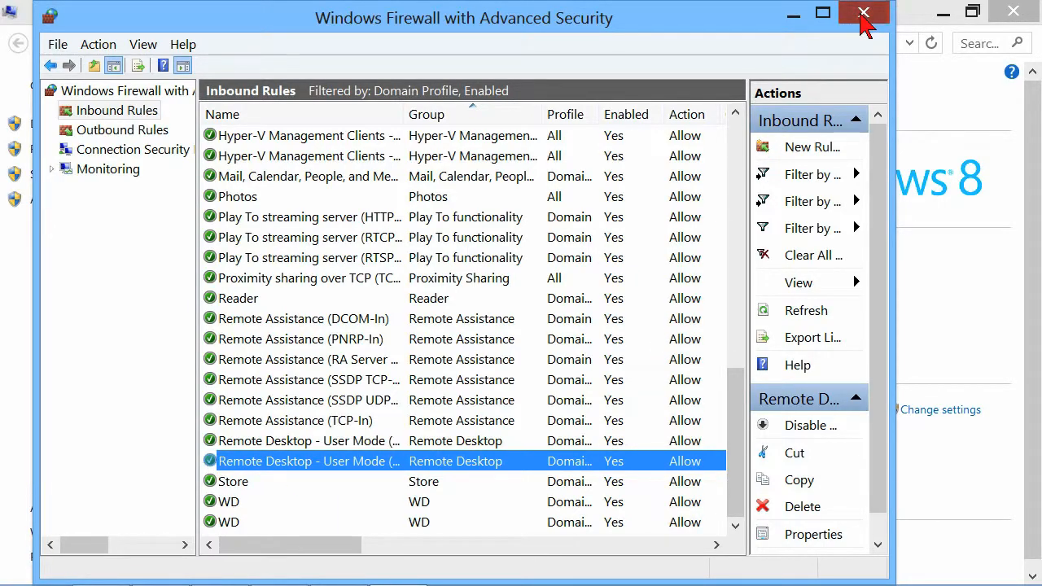
Search for "remote", launch Remote Desktop Connection, and expand its full connection options.
mouse_move(381, 583)
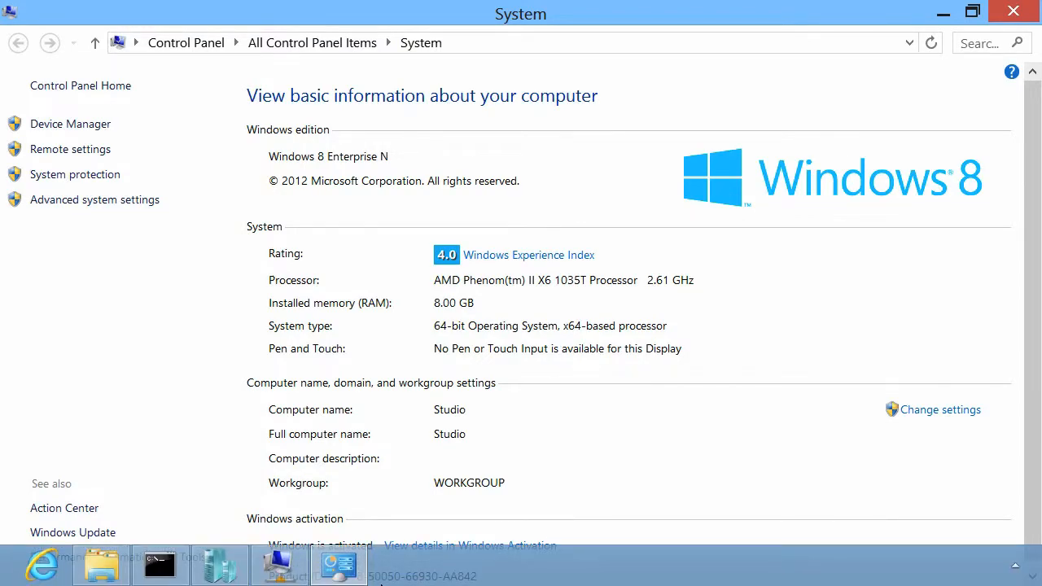
key("super")
type("remote")
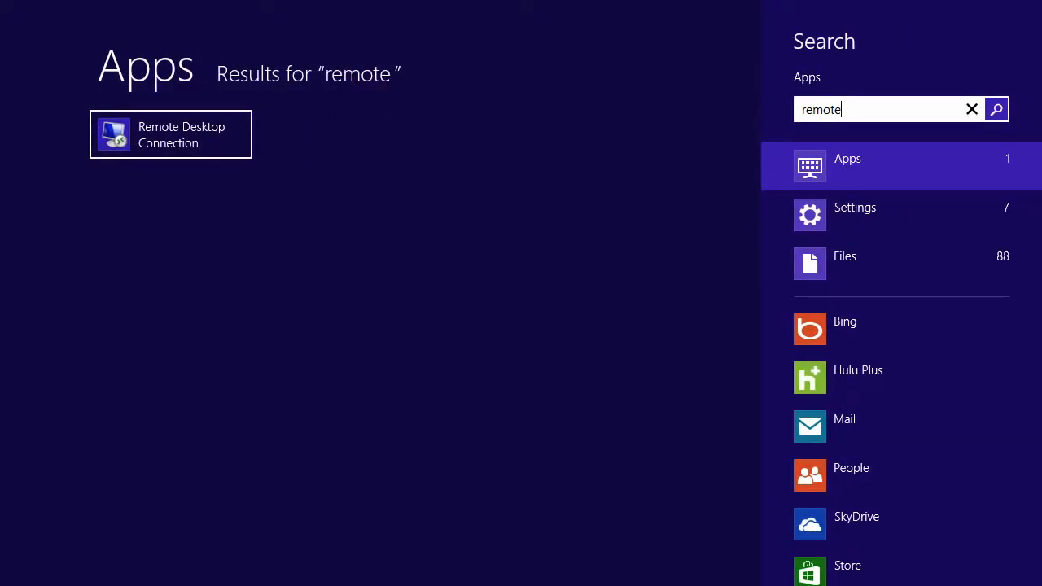
key("Return")
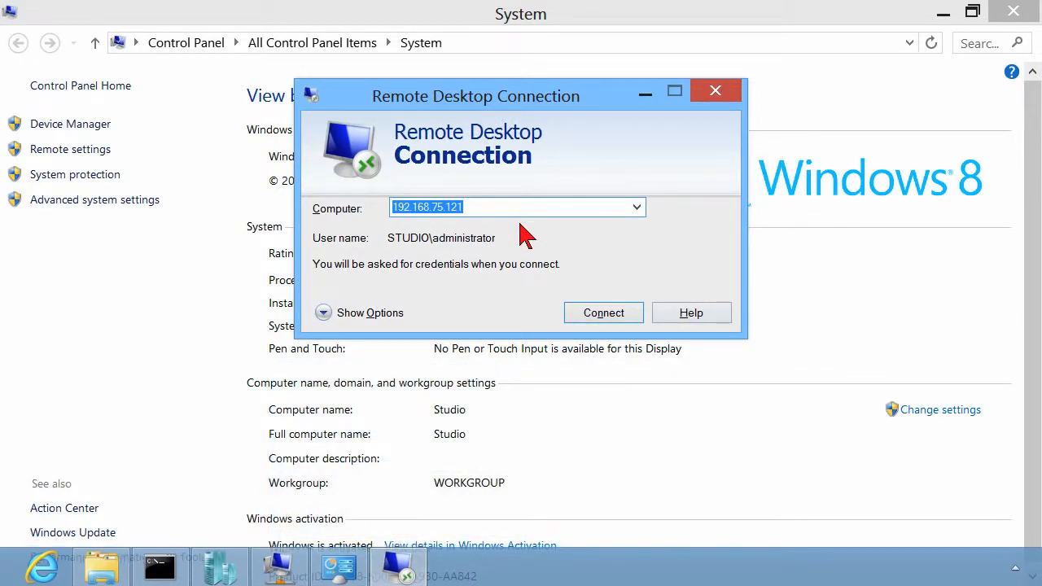
left_click(346, 317)
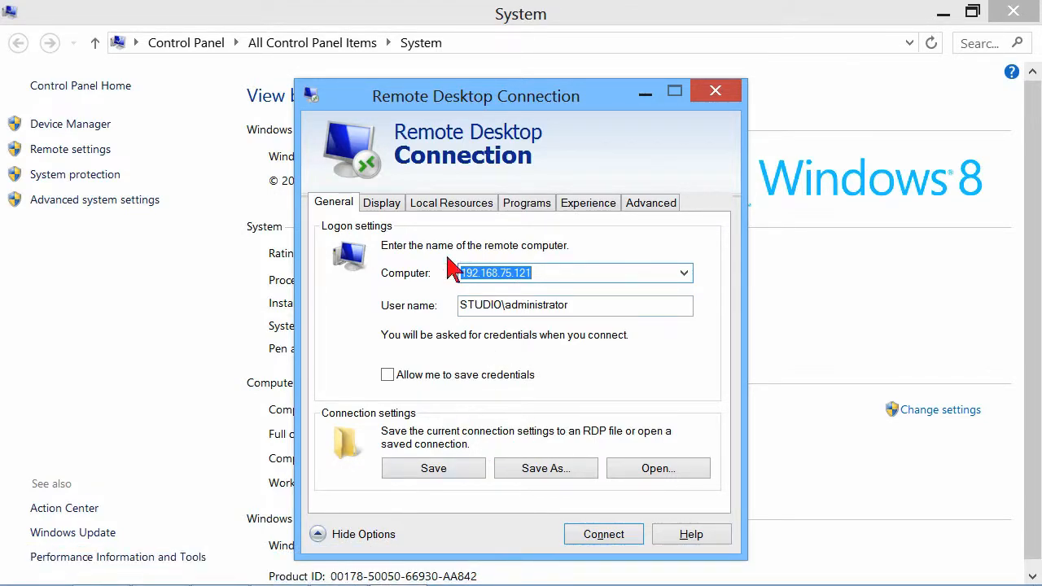
Review the remote session's display configuration and the available color depths, keeping the current choice.
left_click(382, 203)
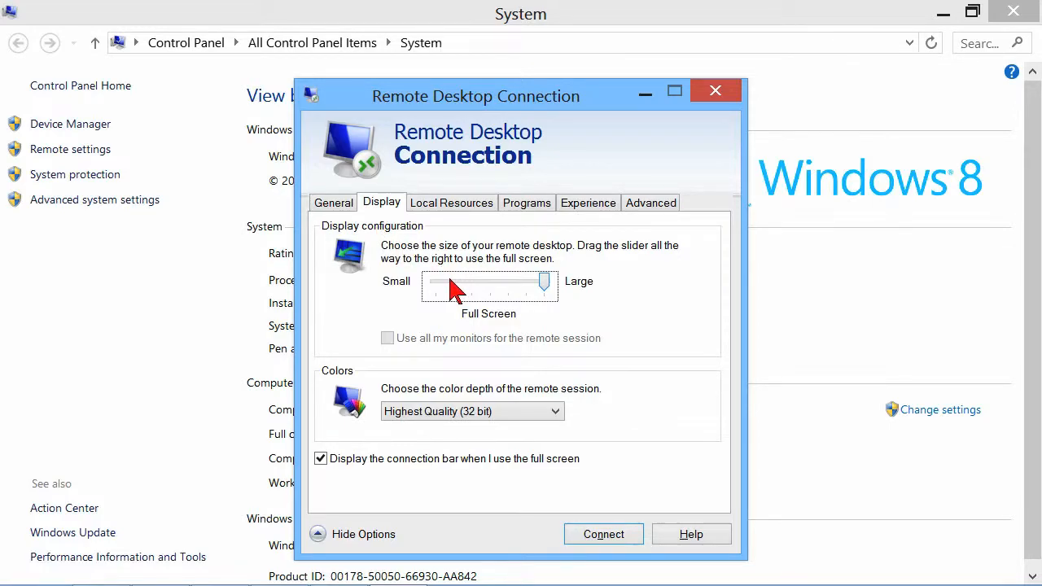
left_click(552, 413)
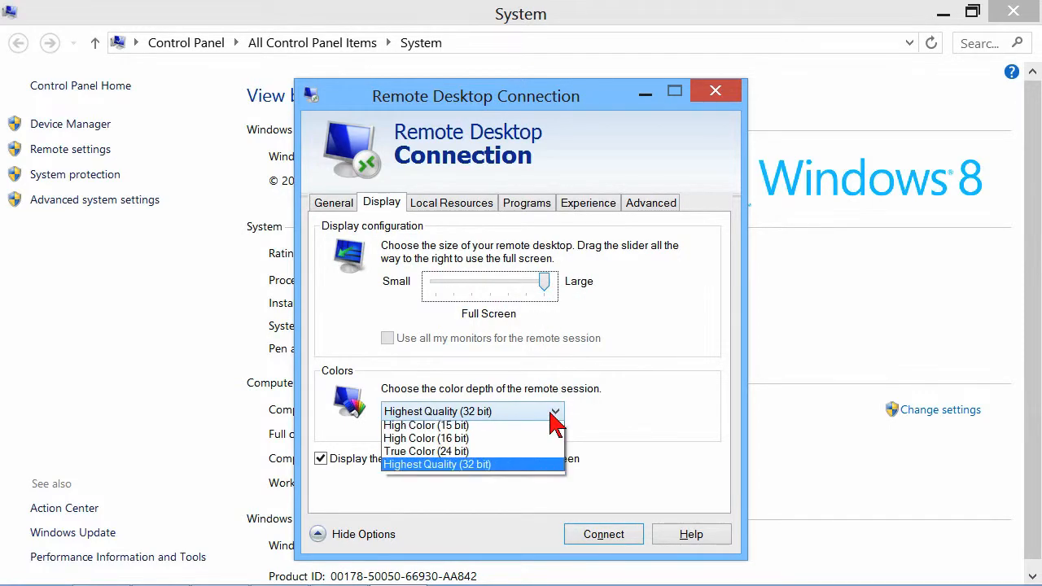
left_click(553, 413)
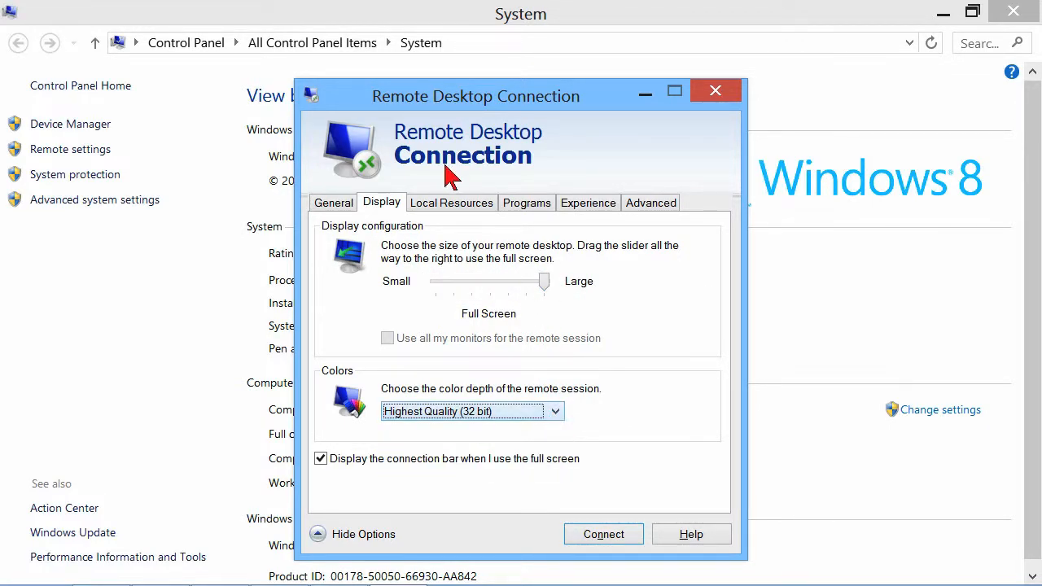
Review the additional local devices for the remote session, select Drives and clear it again, and confirm the device list.
left_click(453, 204)
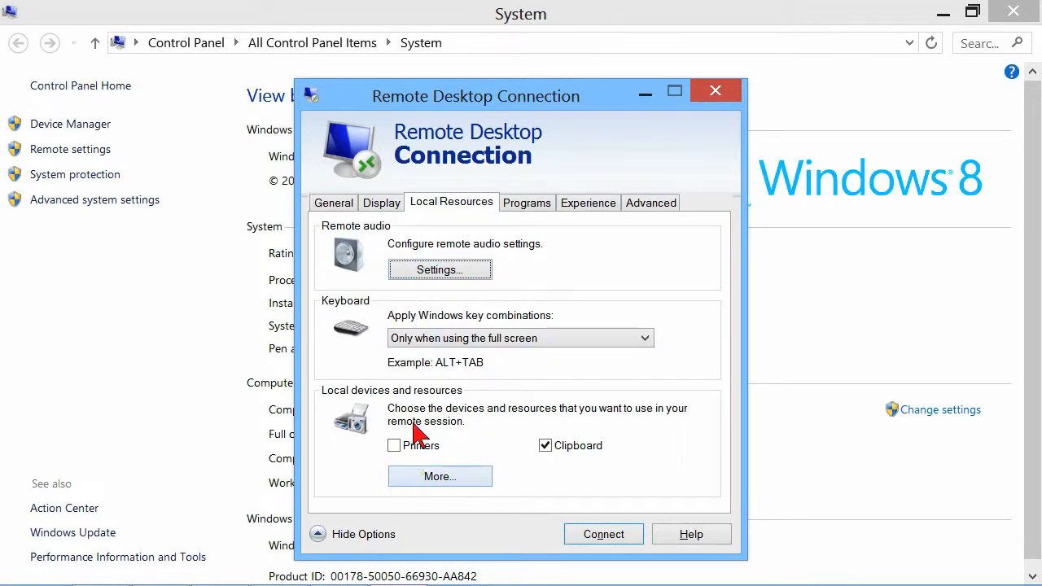
left_click(439, 476)
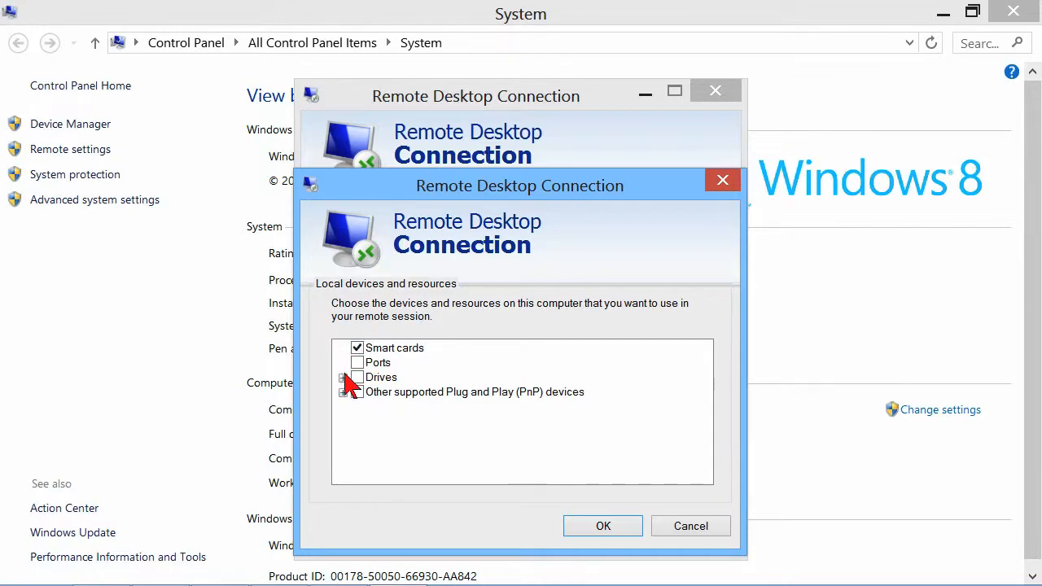
left_click(356, 378)
left_click(357, 378)
left_click(599, 529)
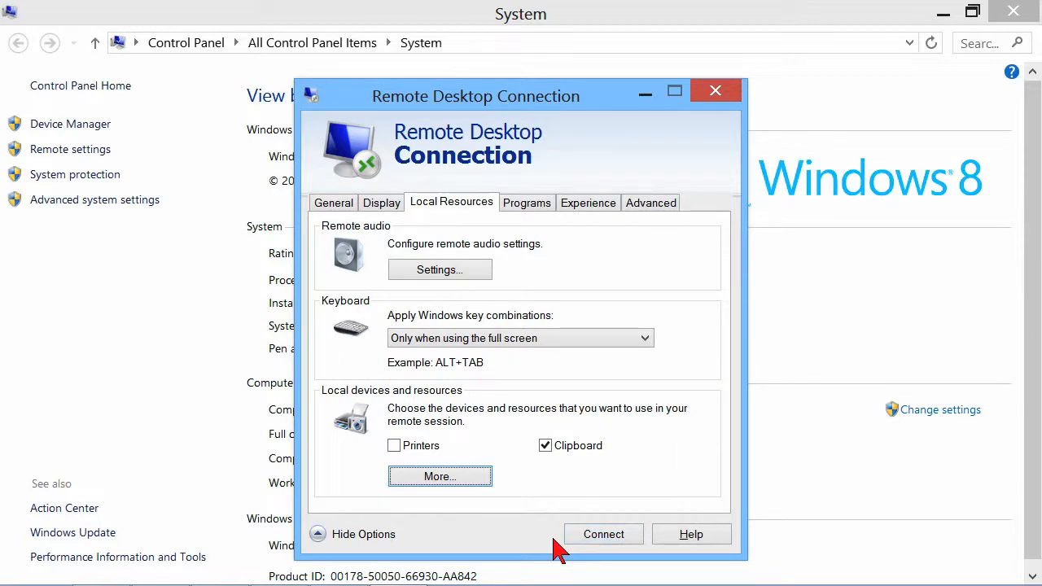
Review the remote session's startup program options and its connection speed choices, keeping LAN (10 Mbps or higher).
left_click(537, 213)
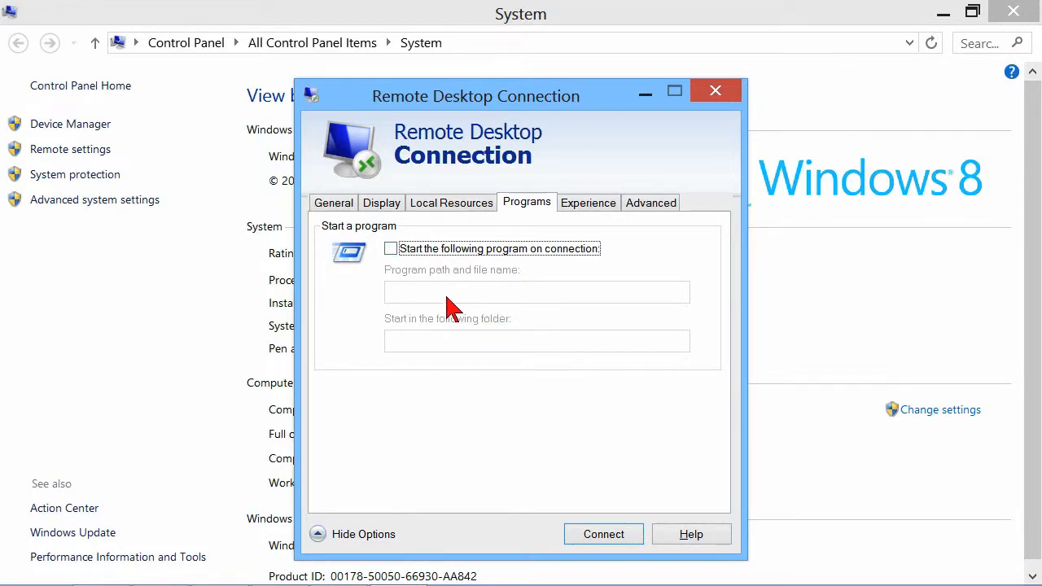
left_click(588, 210)
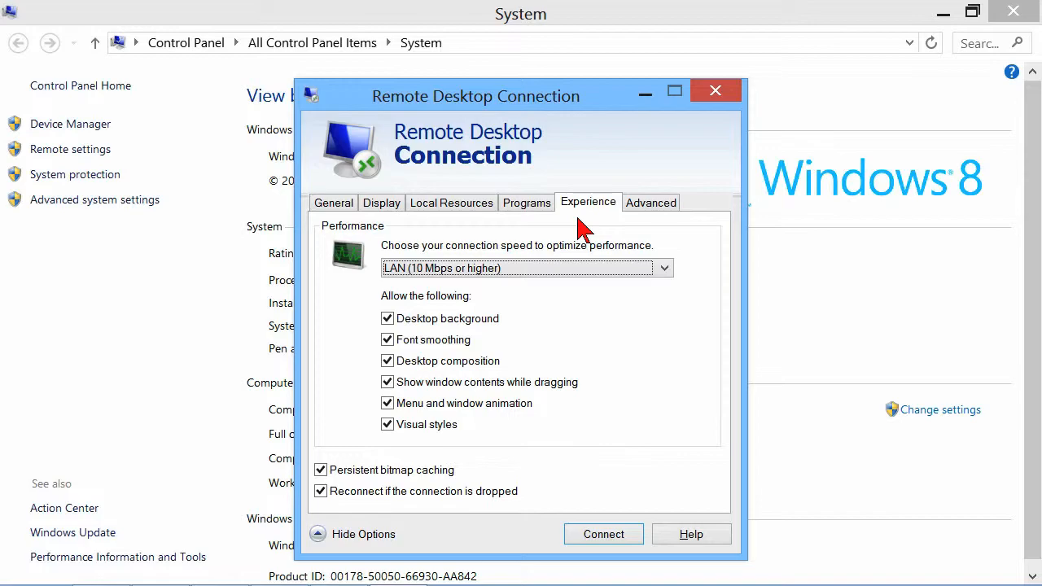
left_click(535, 268)
left_click(536, 267)
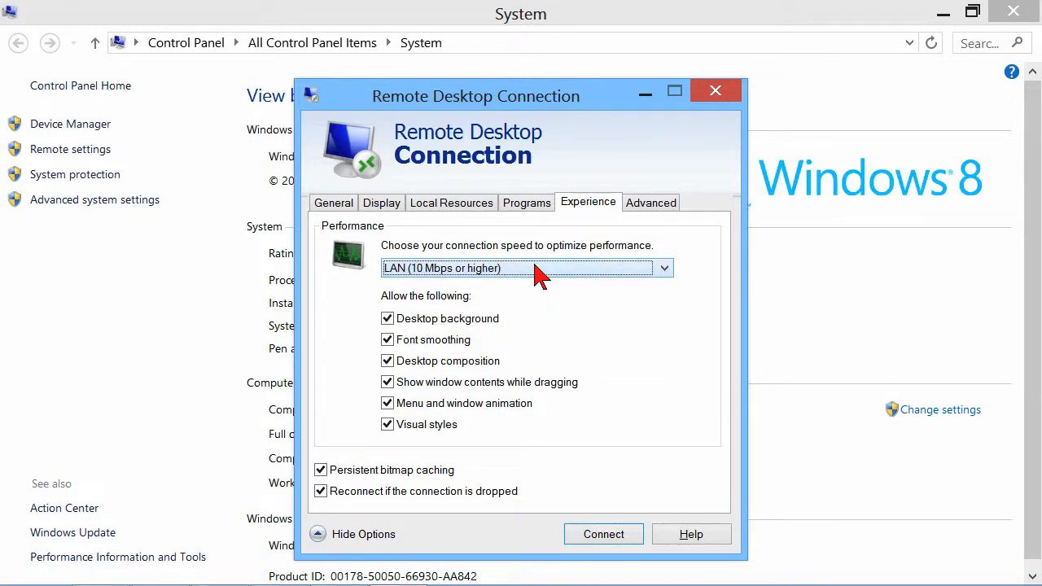
Review the RD Gateway server settings with manually specified server settings selected, and cancel without entering a server name.
left_click(666, 211)
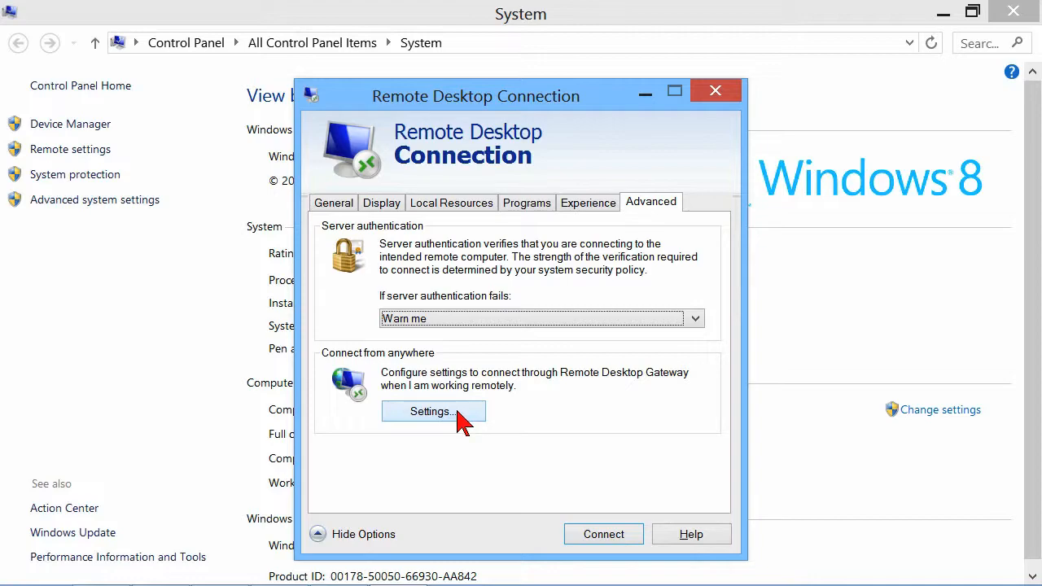
left_click(457, 413)
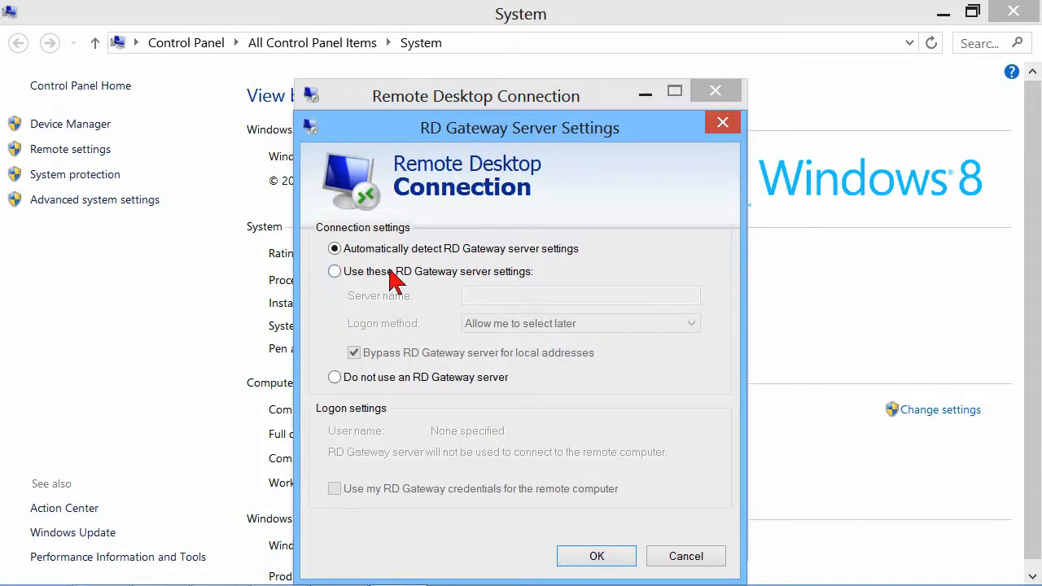
left_click(419, 274)
left_click(558, 296)
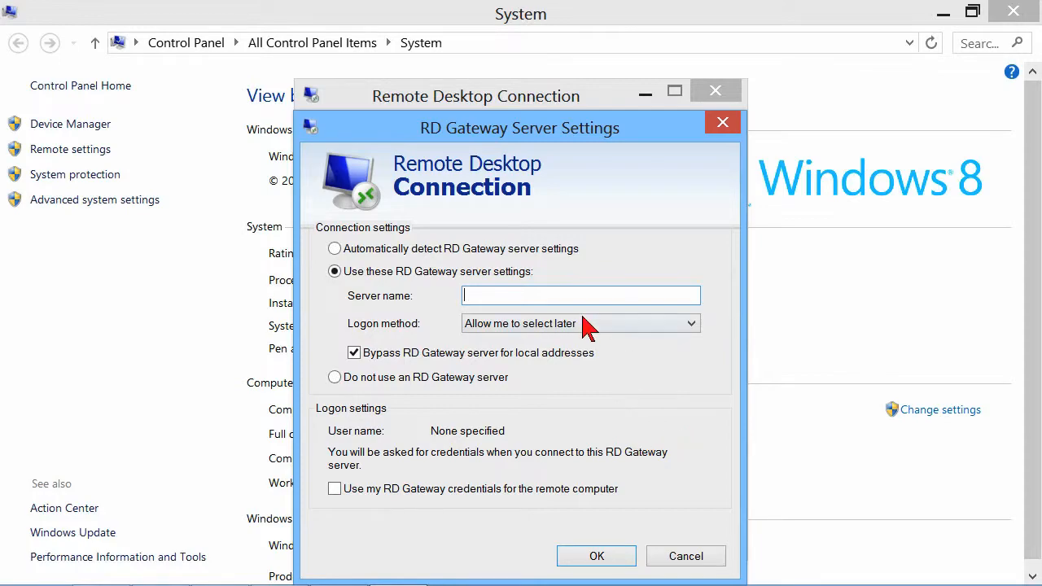
left_click(542, 294)
left_click(686, 562)
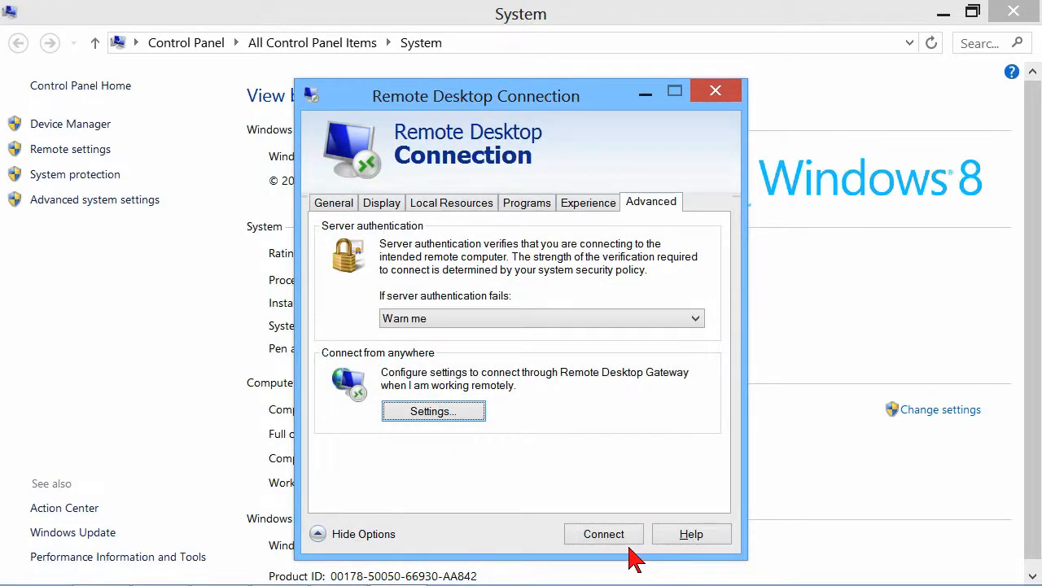
Collapse the connection options and connect to the trusted remote computer 192.168.75.121, signing in with the administrator account's password.
left_click(339, 205)
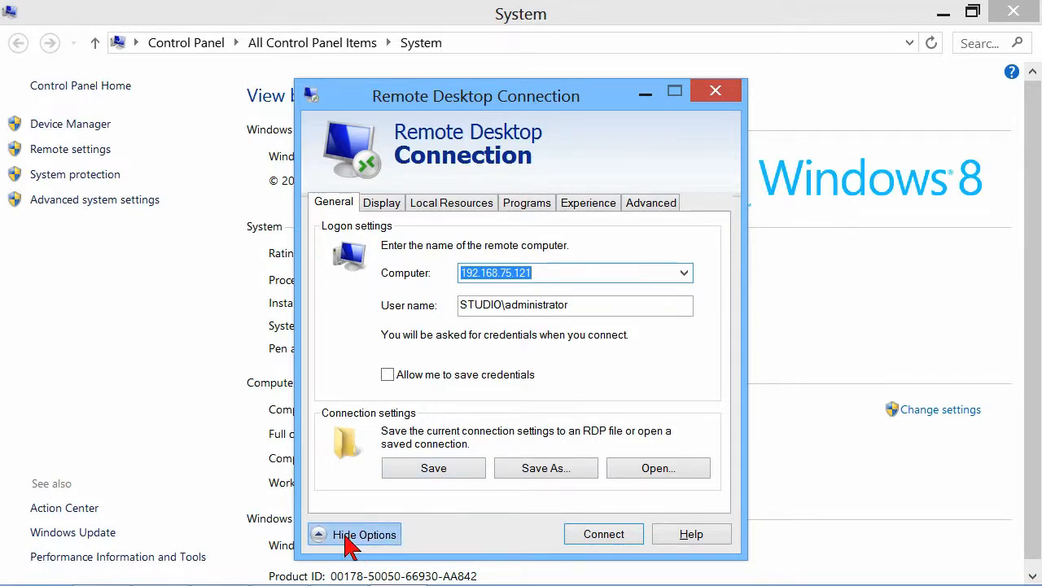
left_click(319, 537)
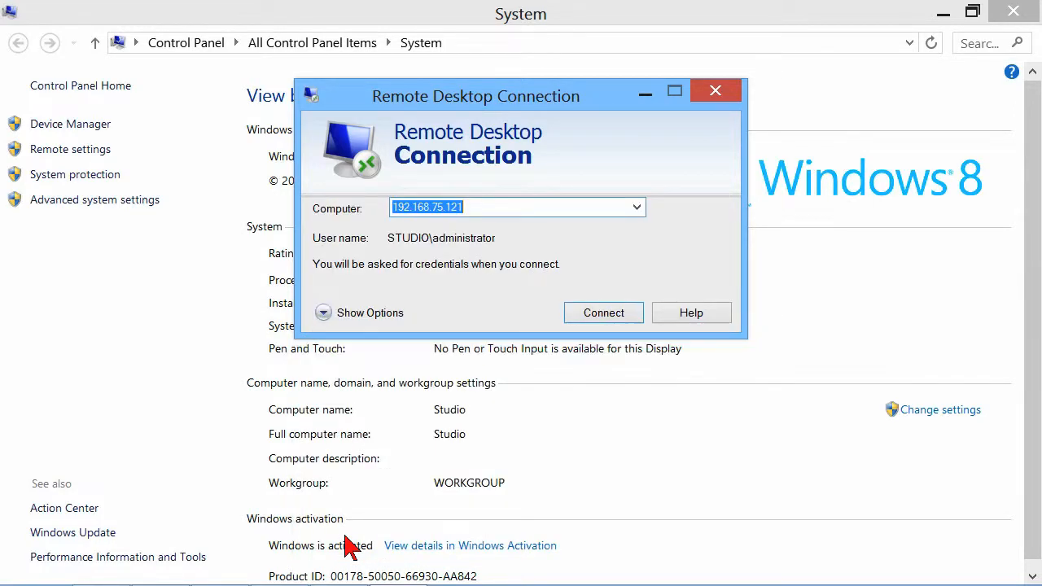
left_click(588, 319)
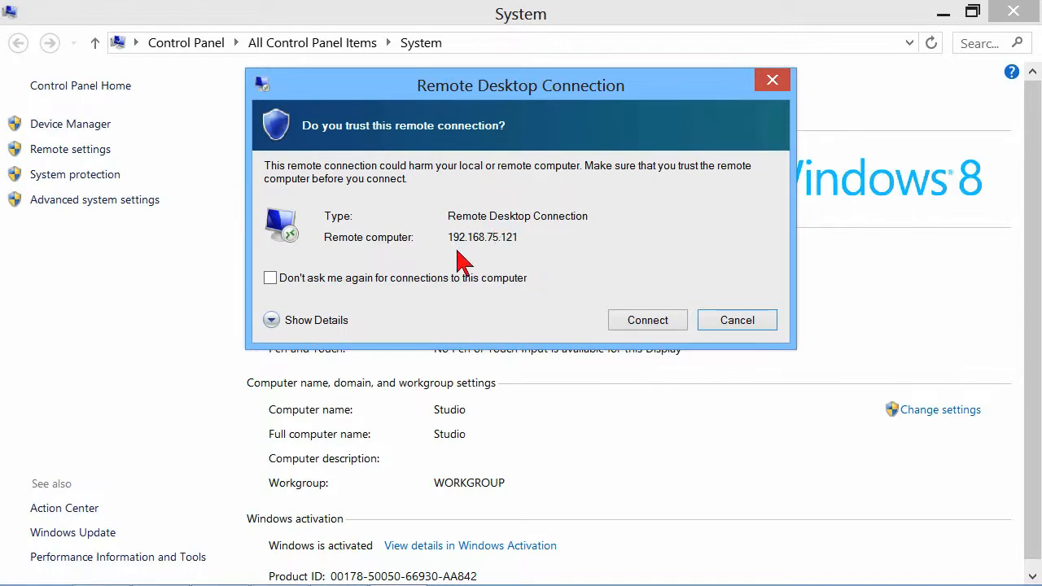
left_click(440, 278)
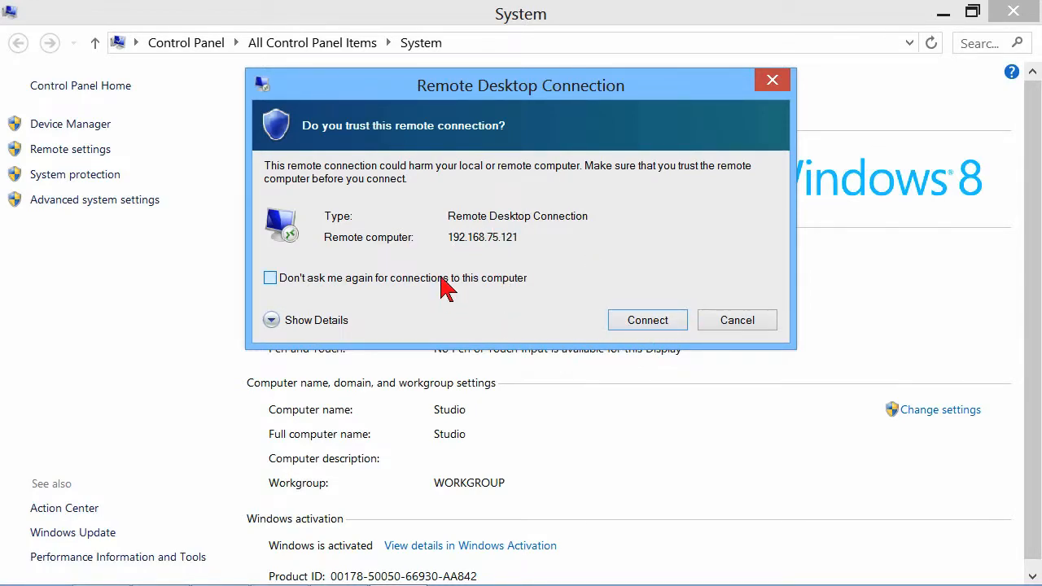
left_click(649, 325)
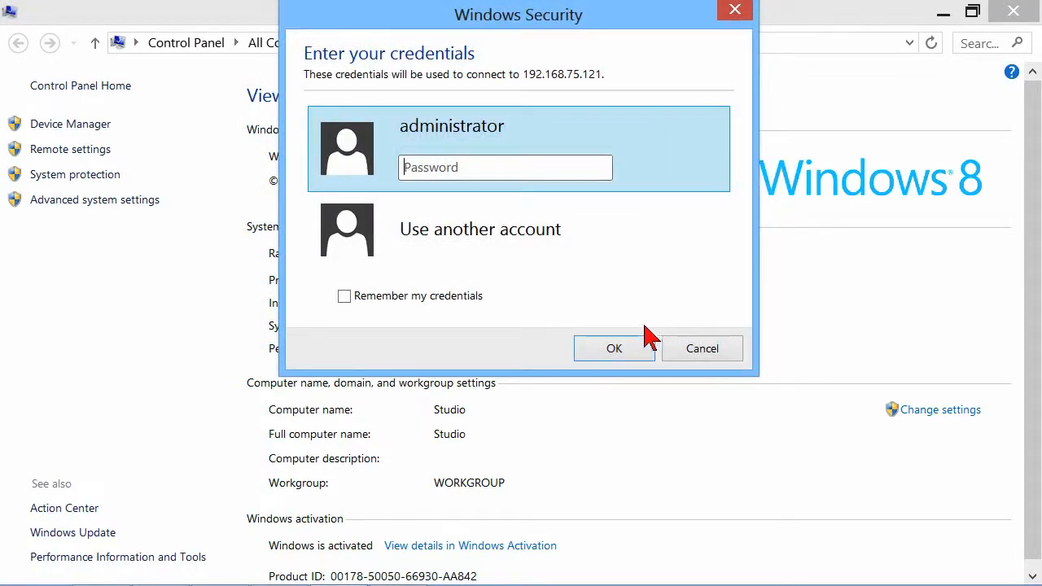
type("*")
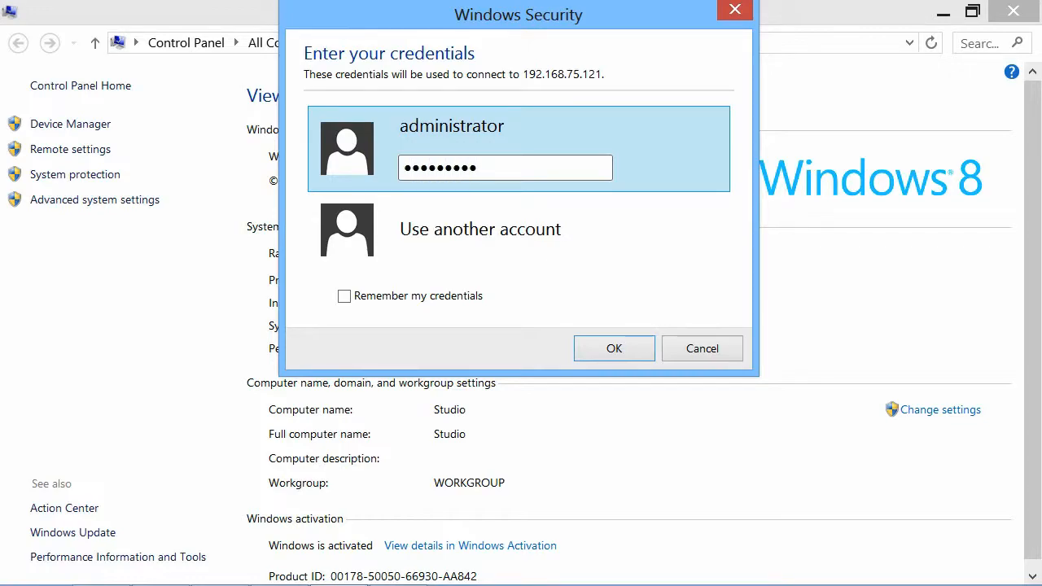
left_click(642, 339)
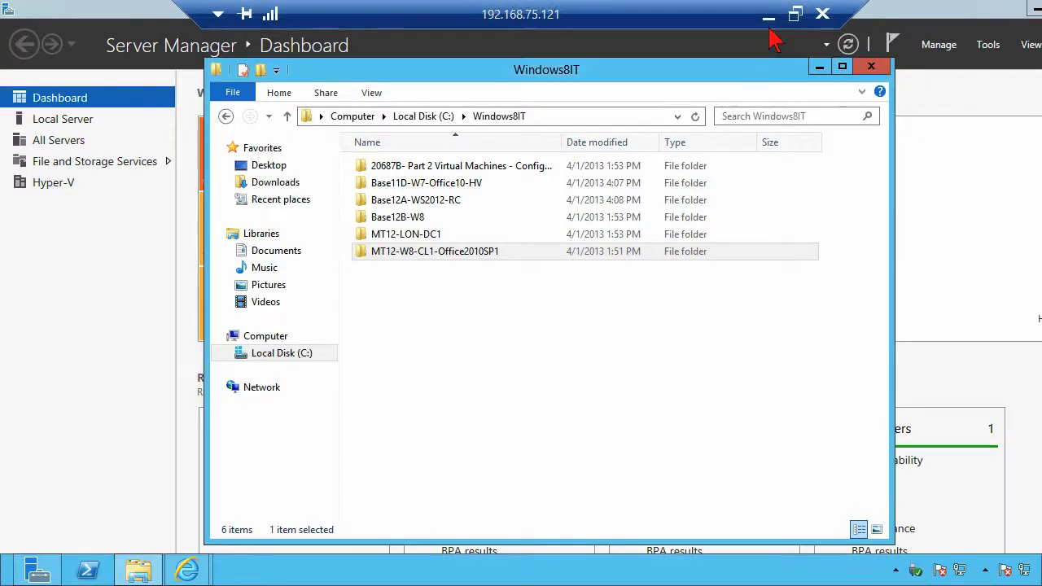
Close the Windows8IT folder window in the remote session and minimize the session to return to the local desktop.
left_click(768, 15)
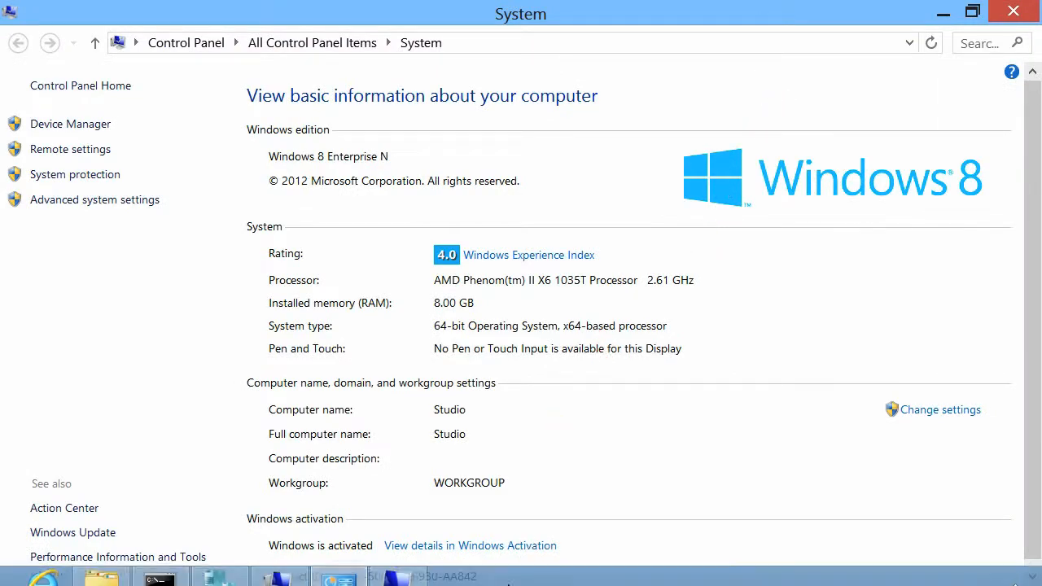
left_click(395, 576)
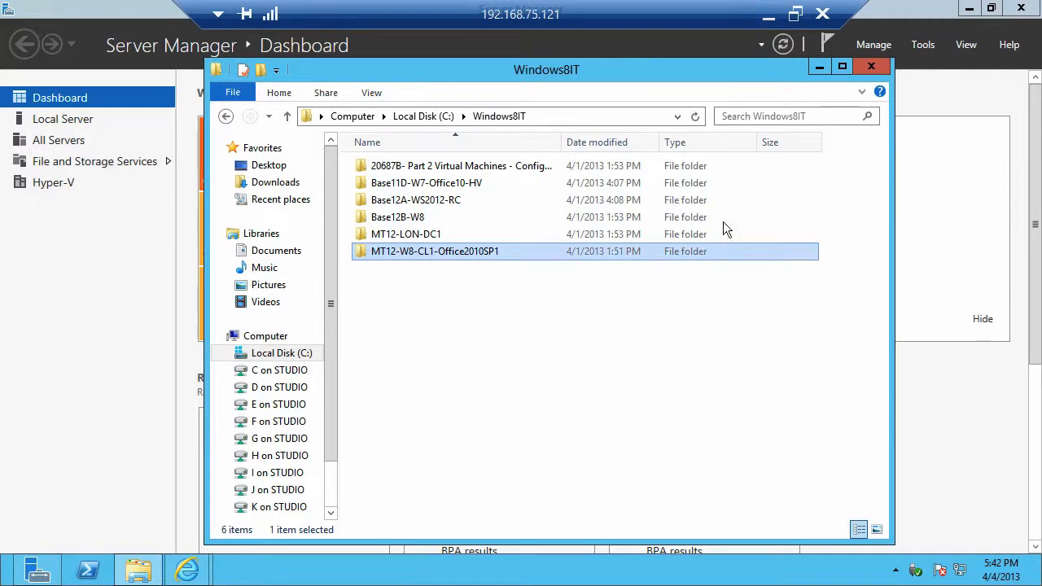
left_click(877, 66)
mouse_move(742, 7)
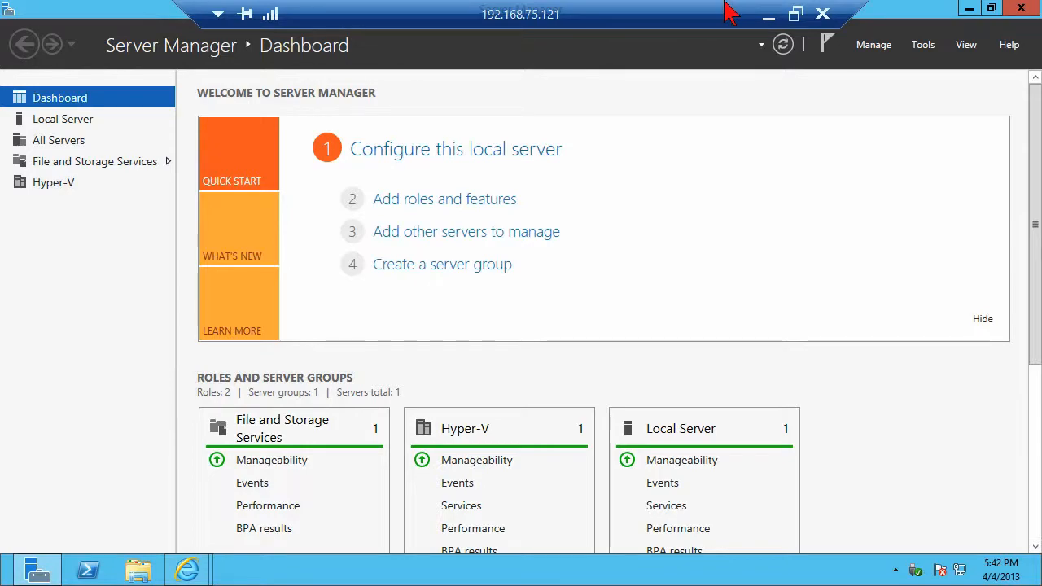
left_click(771, 13)
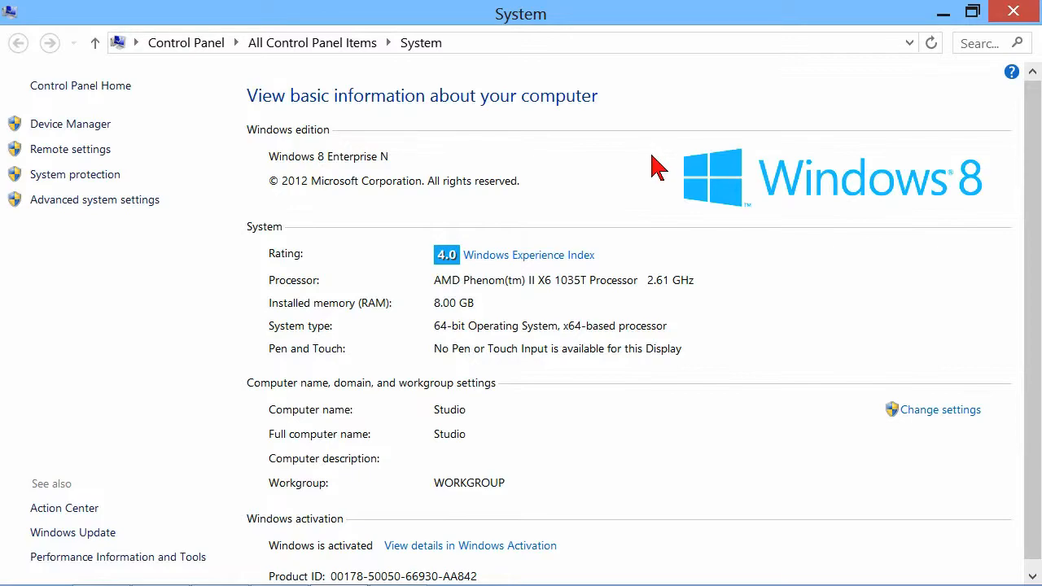
Search the system settings for "remote assistance" and open the option to invite someone to connect to the PC and help.
key("super")
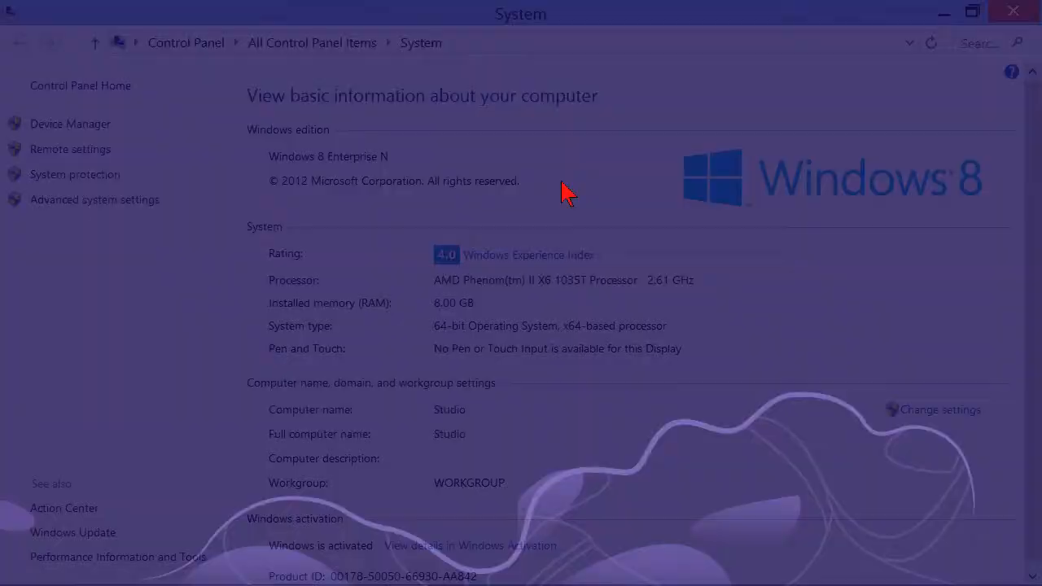
type("remote as")
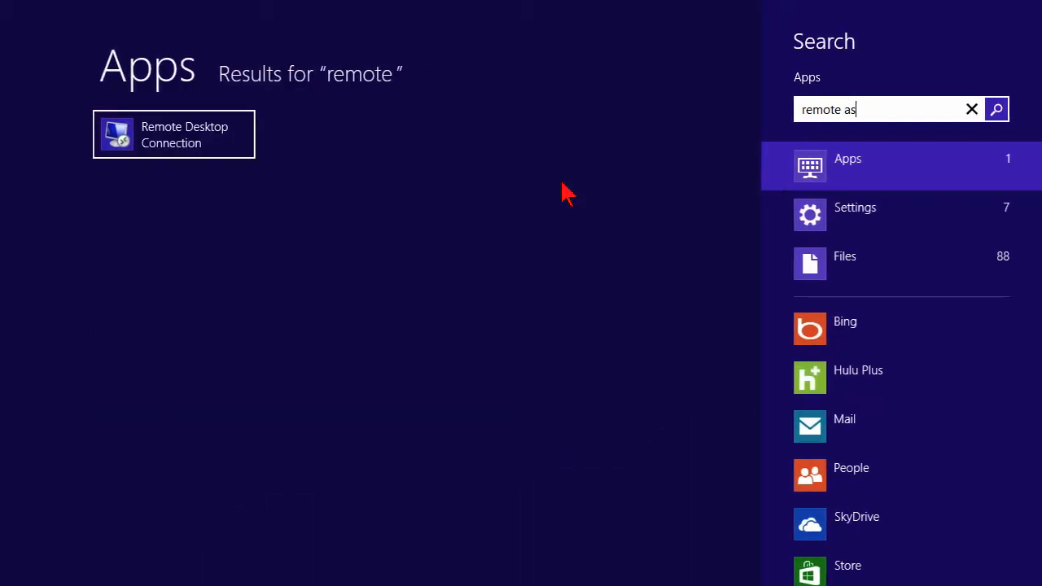
type("sistance")
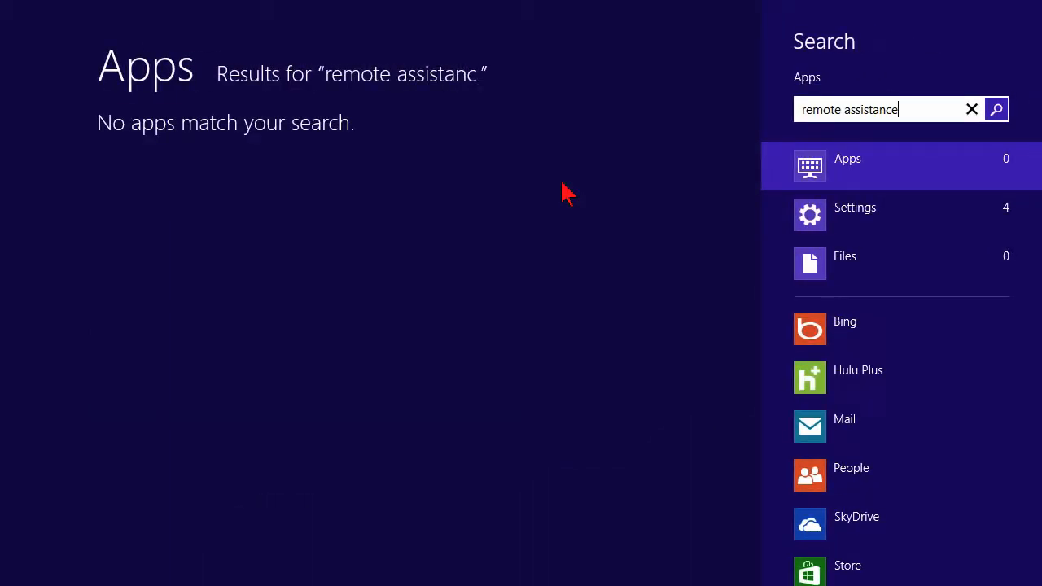
key("Down")
key("Down")
key("Return")
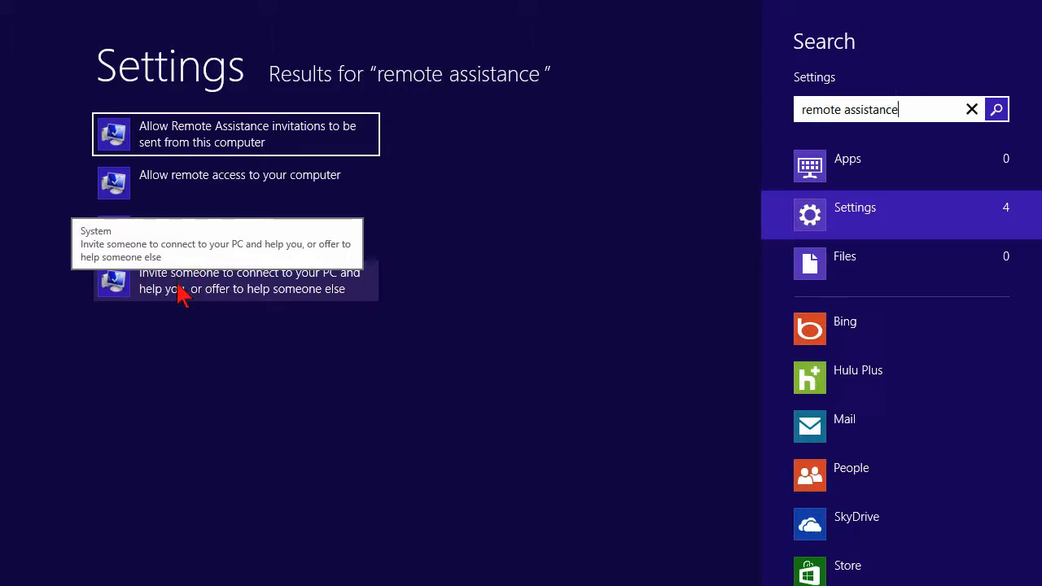
left_click(201, 297)
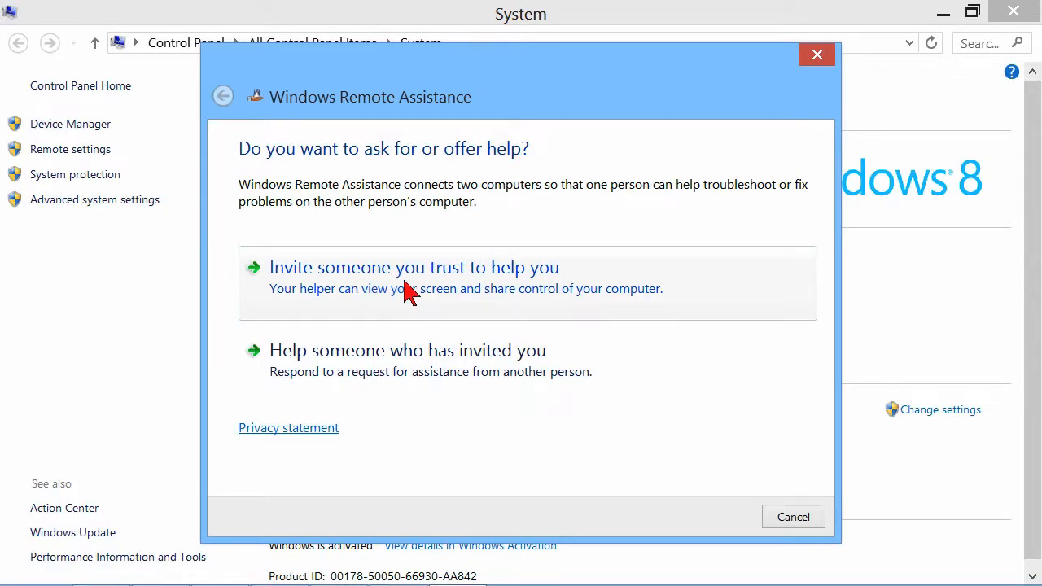
Review the ways to invite a trusted helper, including saving the invitation as a file, cancel Remote Assistance, and close the System window.
left_click(516, 301)
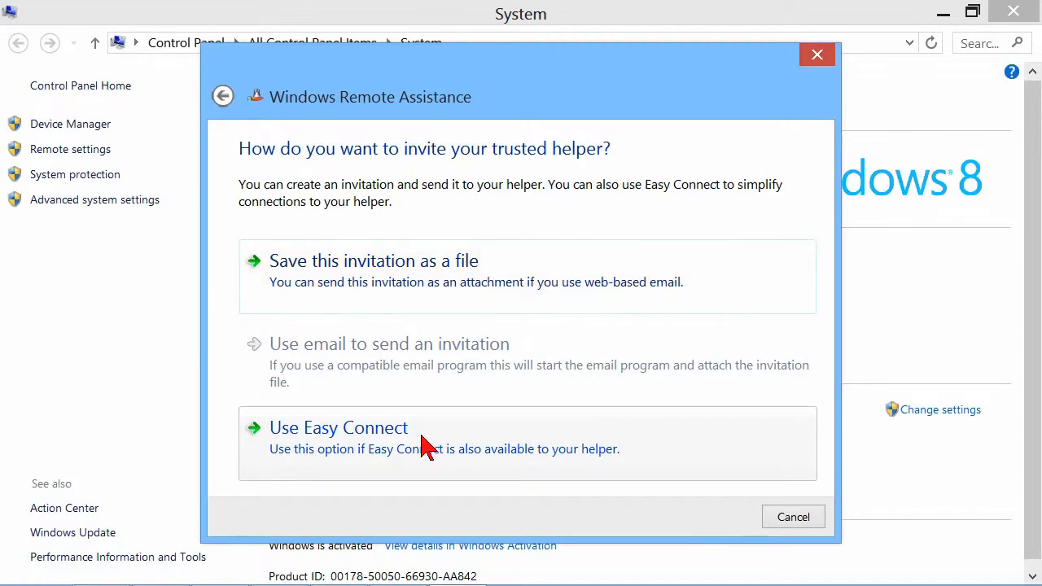
left_click(402, 289)
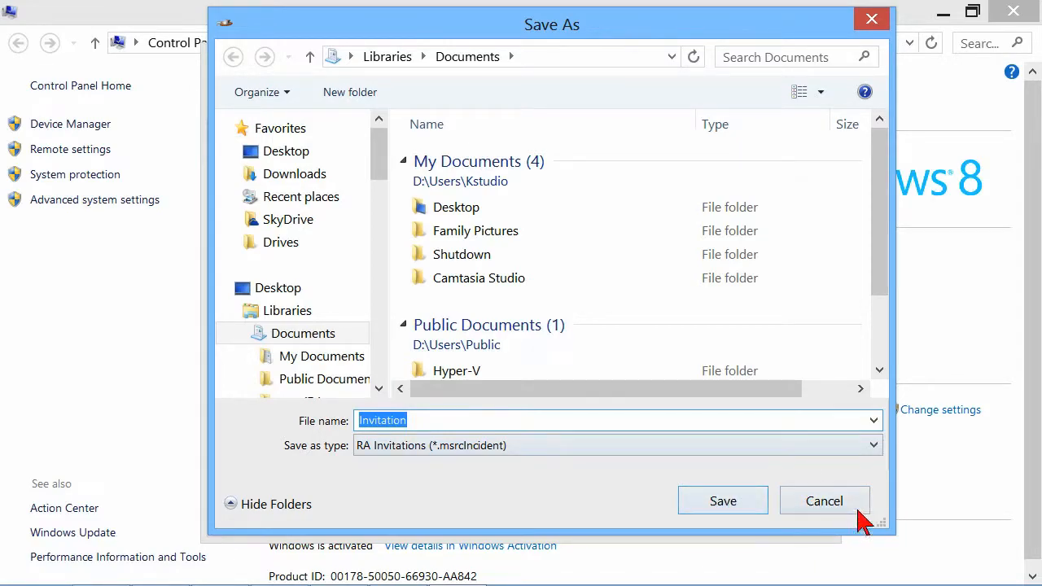
left_click(825, 516)
left_click(791, 518)
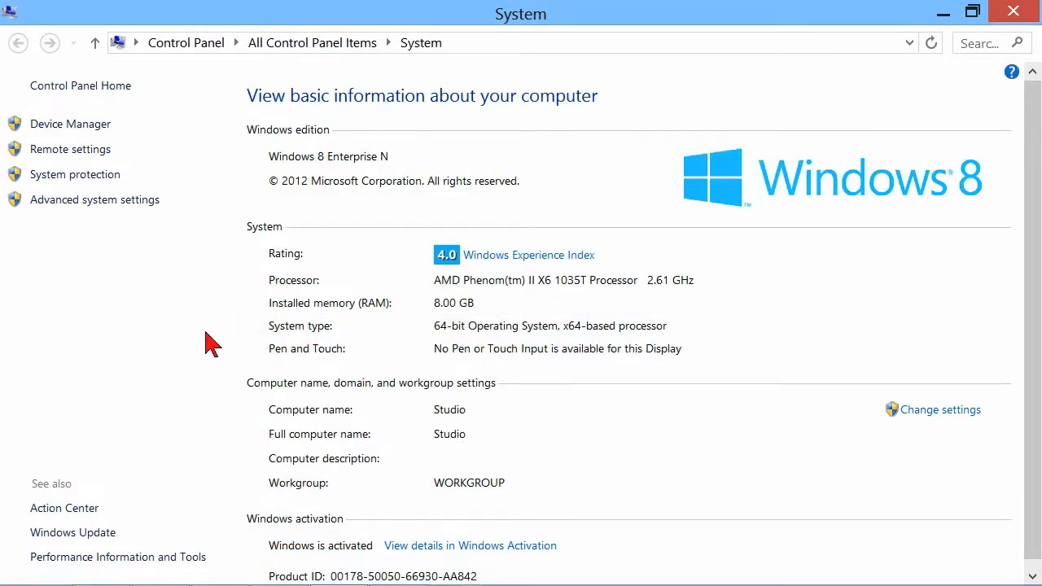
left_click(1012, 13)
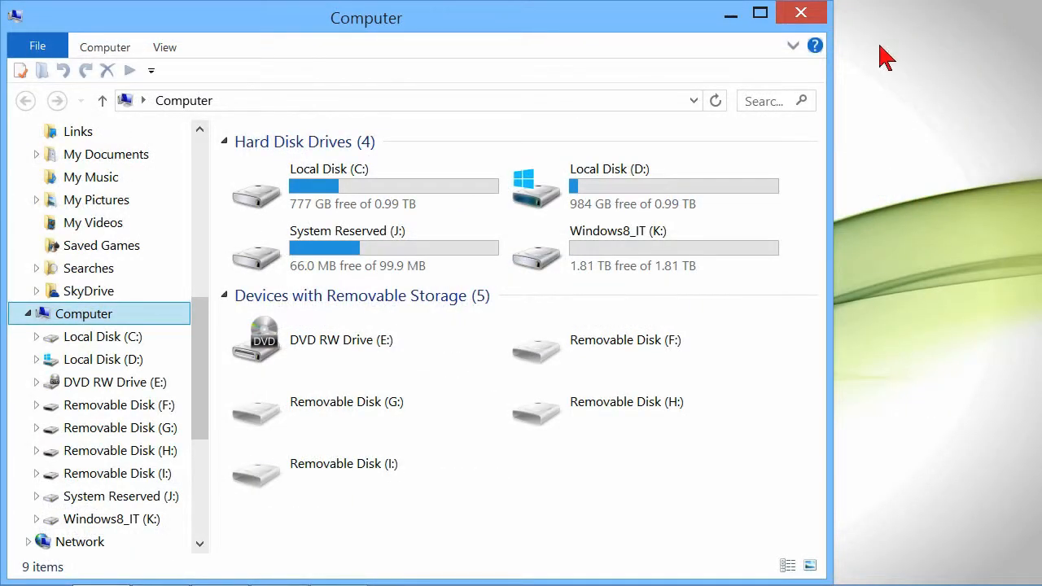